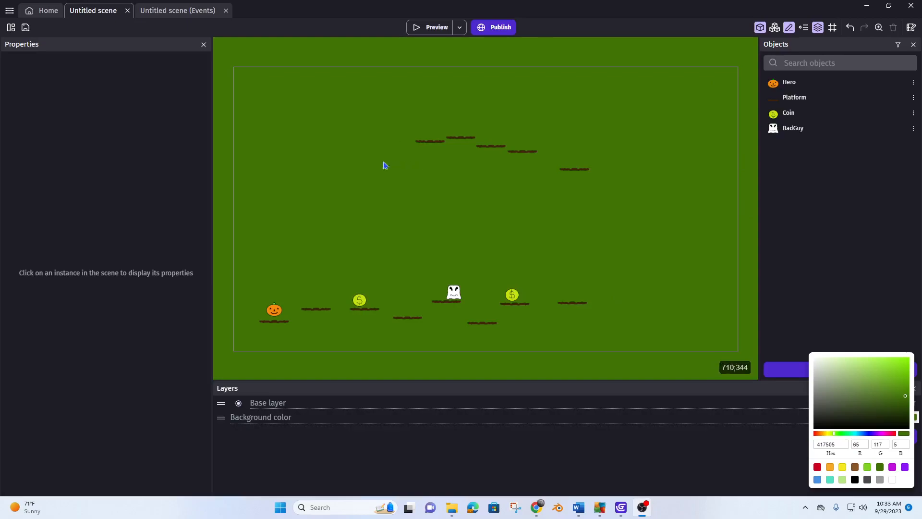
Step: Review the scene's existing events for the Hero colliding with the Coin and the BadGuy
left_click(186, 11)
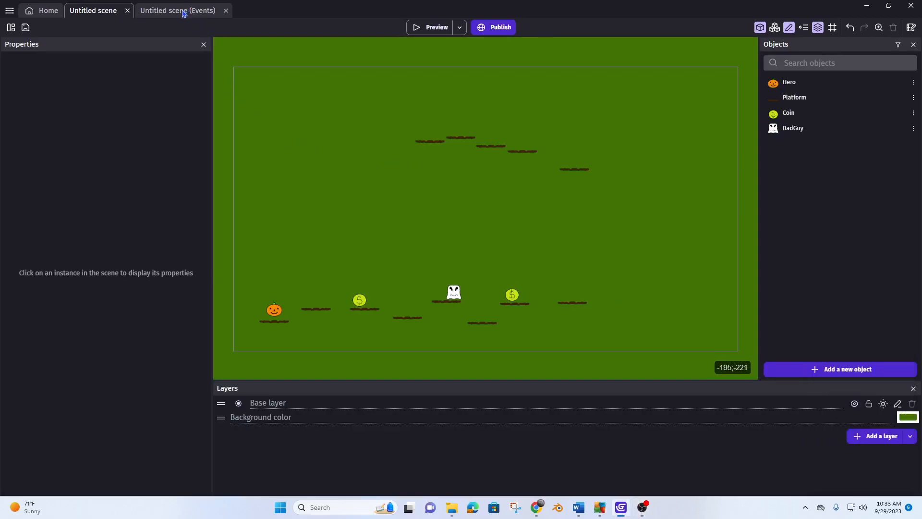
left_click(185, 12)
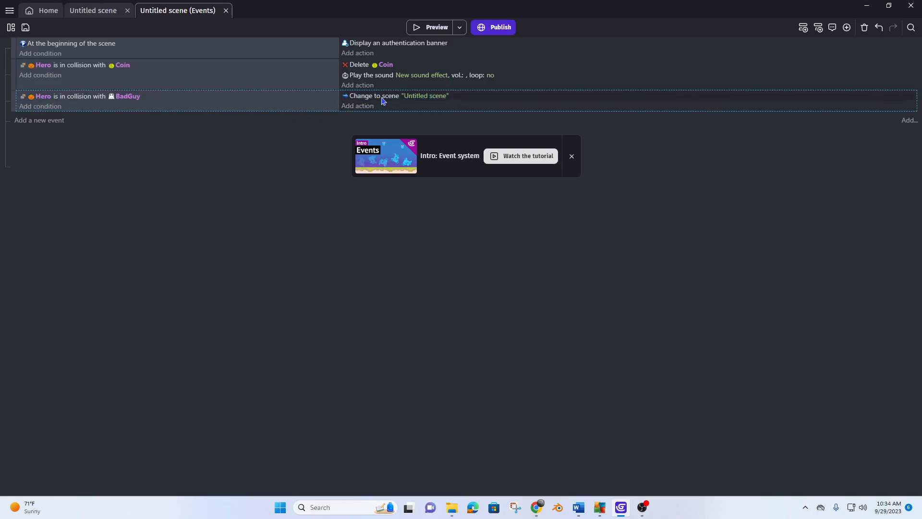
left_click(101, 16)
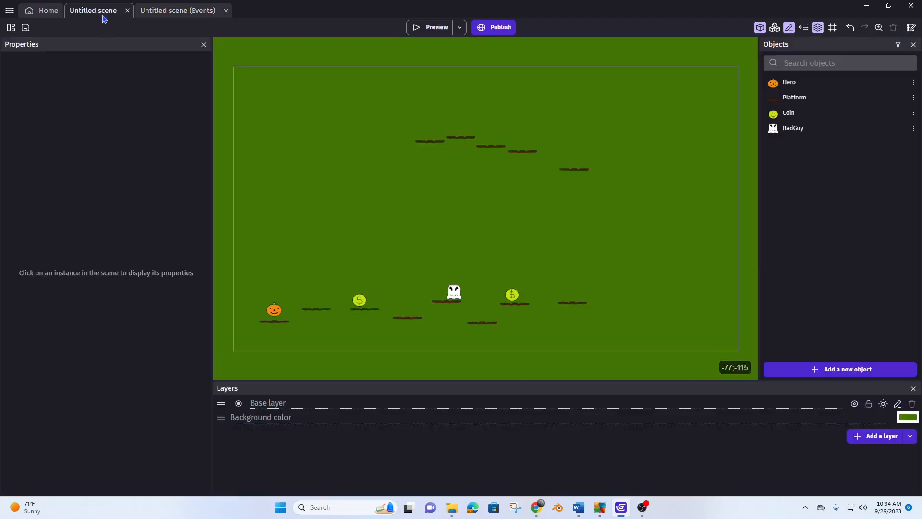
Step: Preview the game, jump the Hero across the platforms into the coin and the ghost, and close the preview
left_click(429, 29)
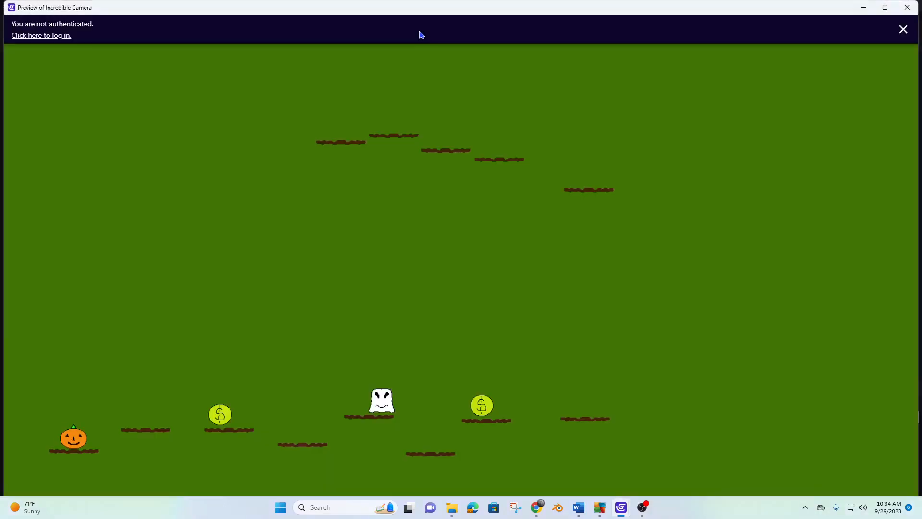
key("Right")
key("space")
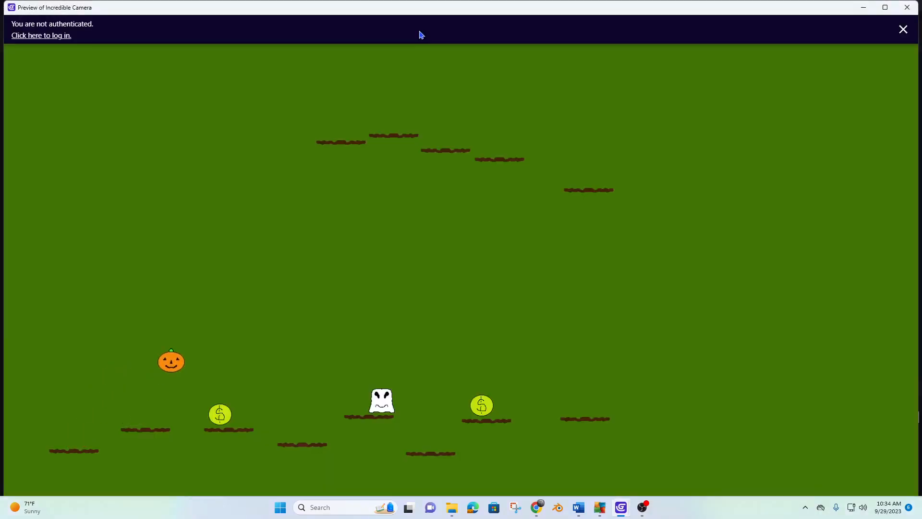
key("Right")
key("space")
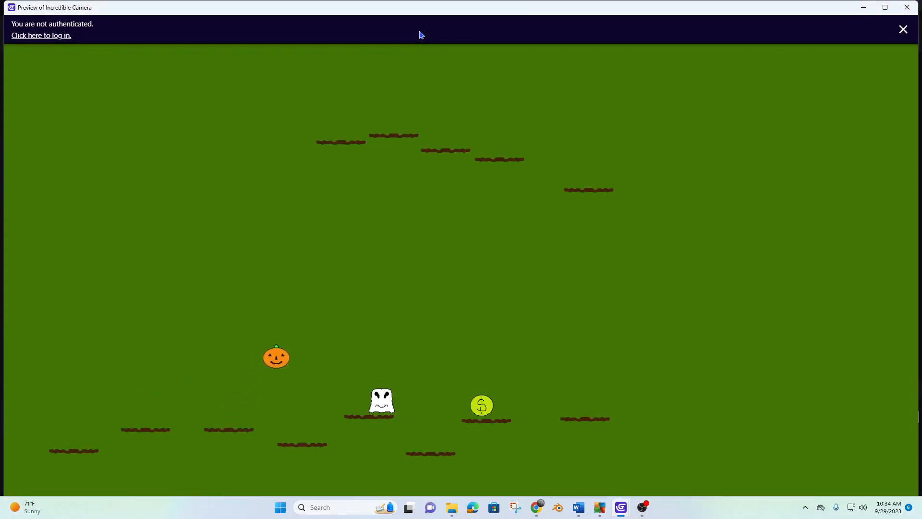
key("space")
key("Right")
key("space")
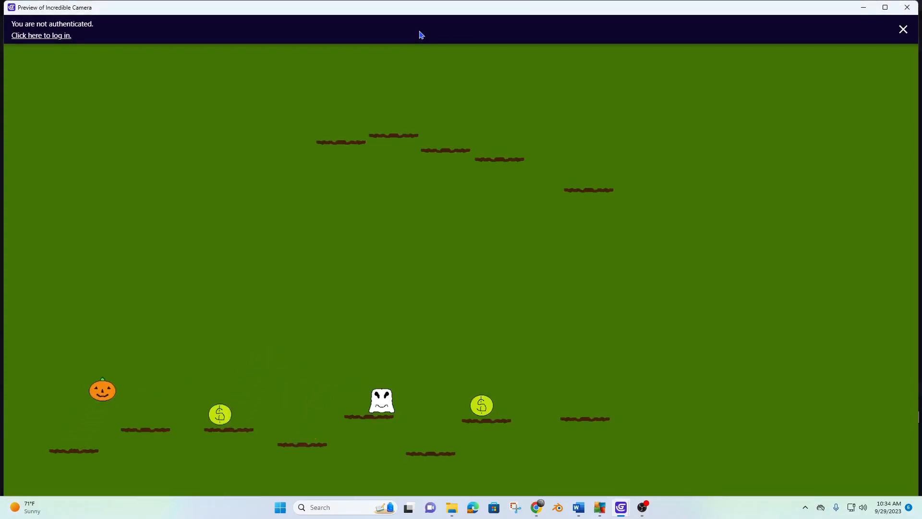
key("space")
key("space")
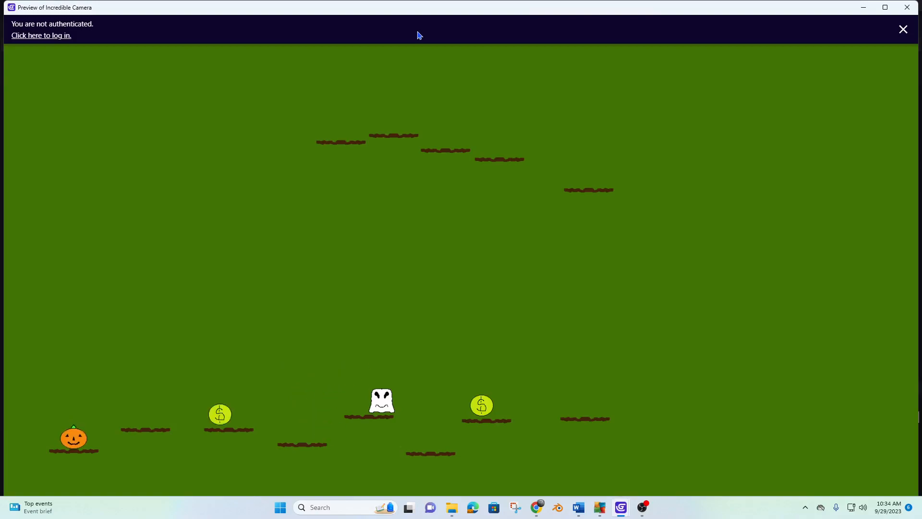
left_click(905, 8)
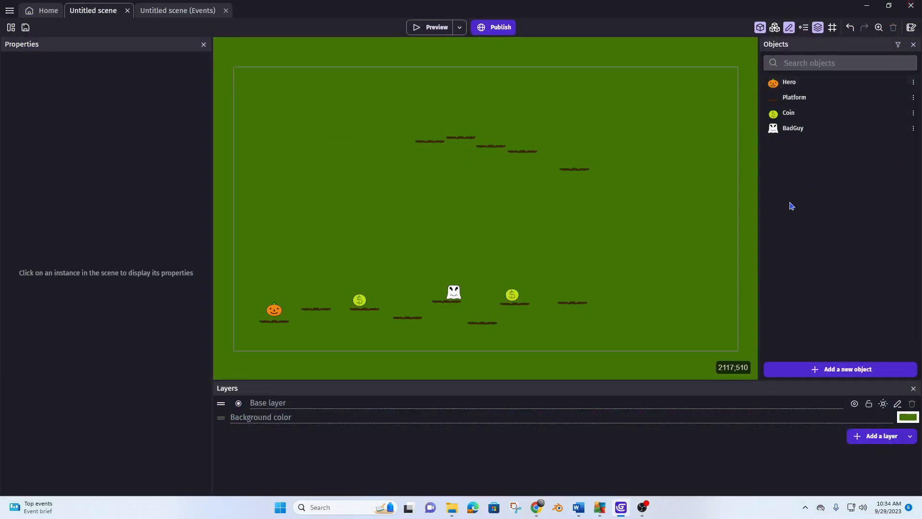
Step: Create a new sprite object named Potion and add an empty animation to it
left_click(840, 373)
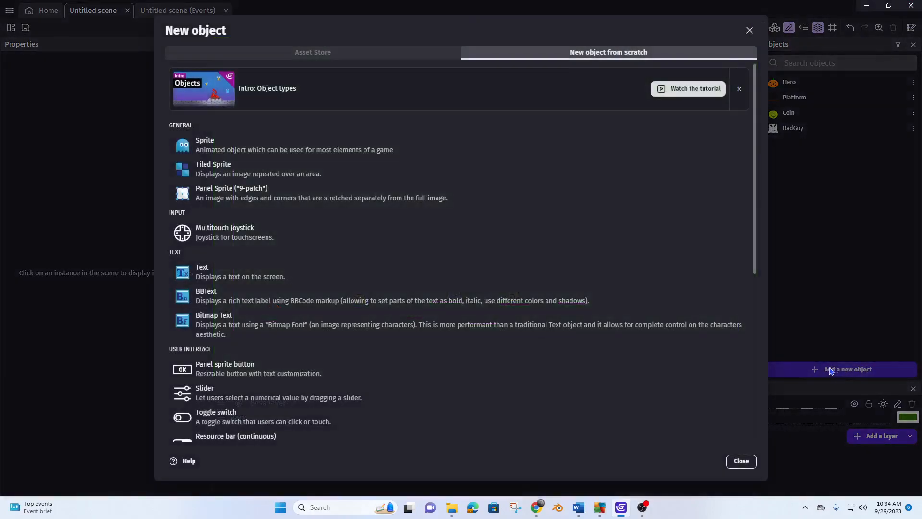
left_click(213, 143)
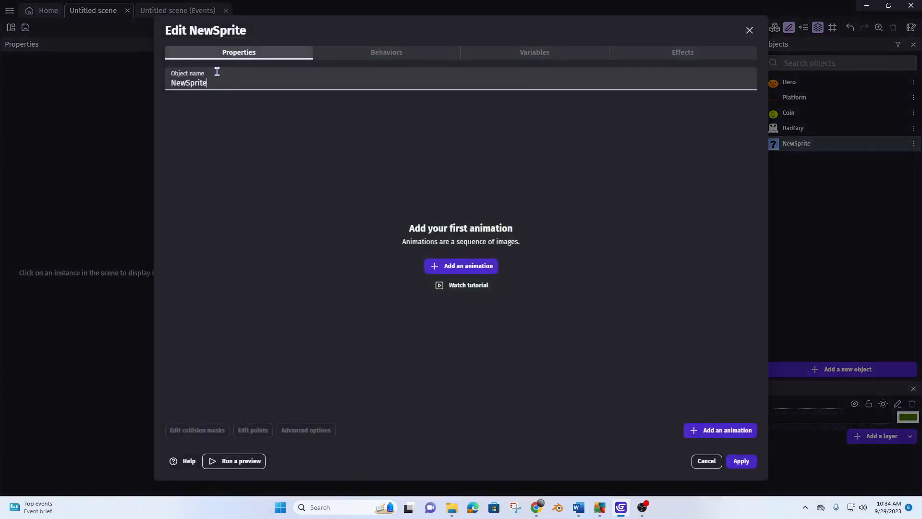
left_click_drag(216, 85, 66, 94)
type("Potion")
left_click(467, 268)
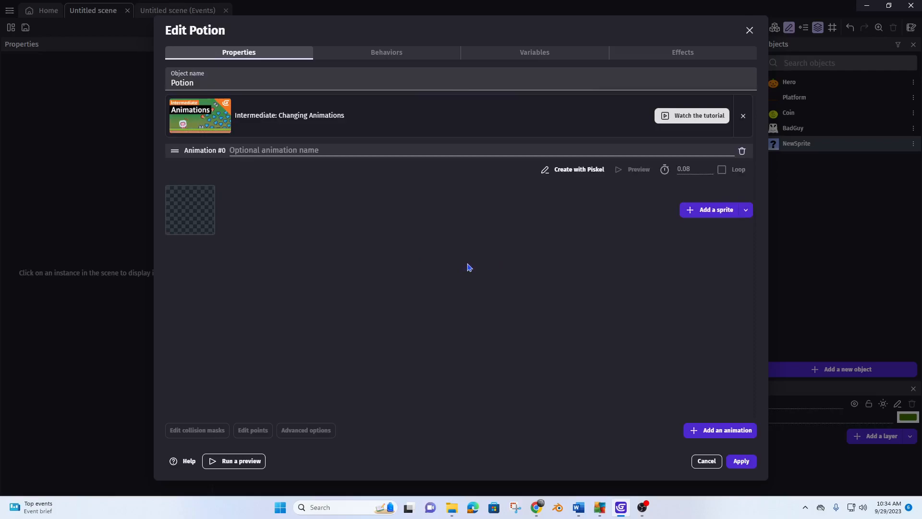
Step: Draw a symmetrical black outline of a round-bottomed potion flask with a stopper in Piskel, using the vertical mirror pen
left_click(579, 170)
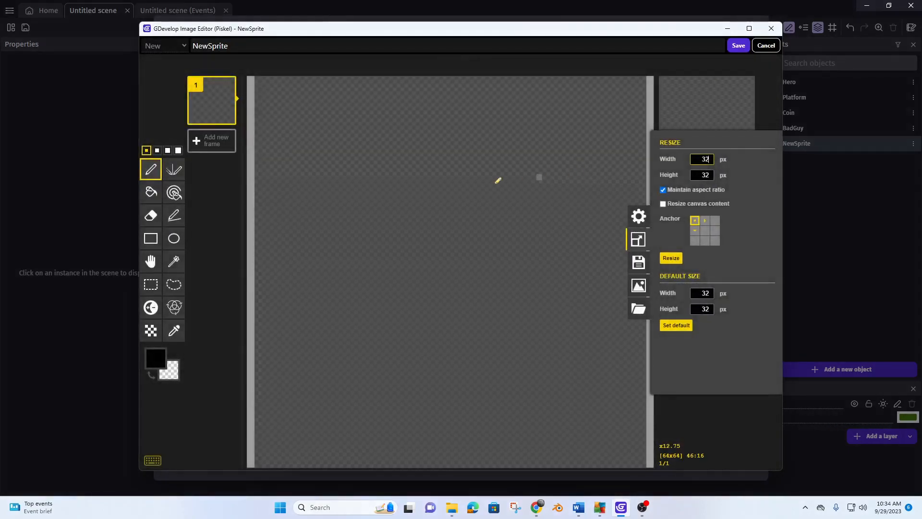
left_click(174, 169)
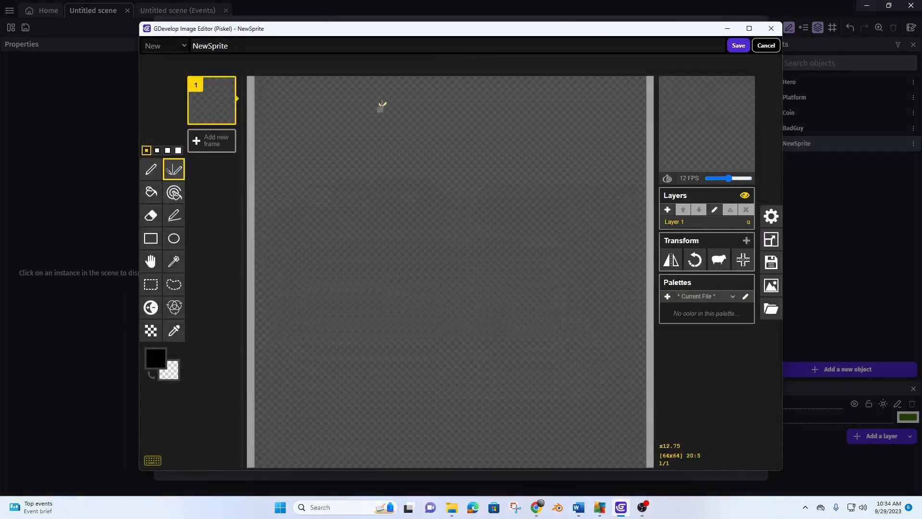
mouse_move(434, 85)
left_mouse_down()
mouse_move(451, 85)
mouse_move(404, 94)
mouse_move(403, 115)
mouse_move(413, 131)
mouse_move(449, 137)
mouse_move(436, 140)
mouse_move(432, 228)
mouse_move(354, 317)
mouse_move(340, 366)
mouse_move(347, 407)
mouse_move(428, 445)
mouse_move(457, 442)
left_mouse_up()
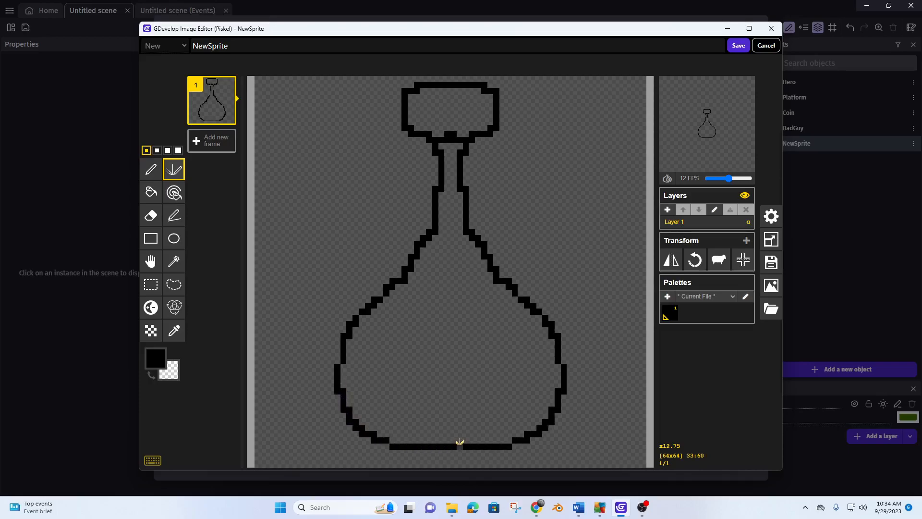
Step: Fill the flask's stopper with the orange-brown colour #b66110
left_click(156, 358)
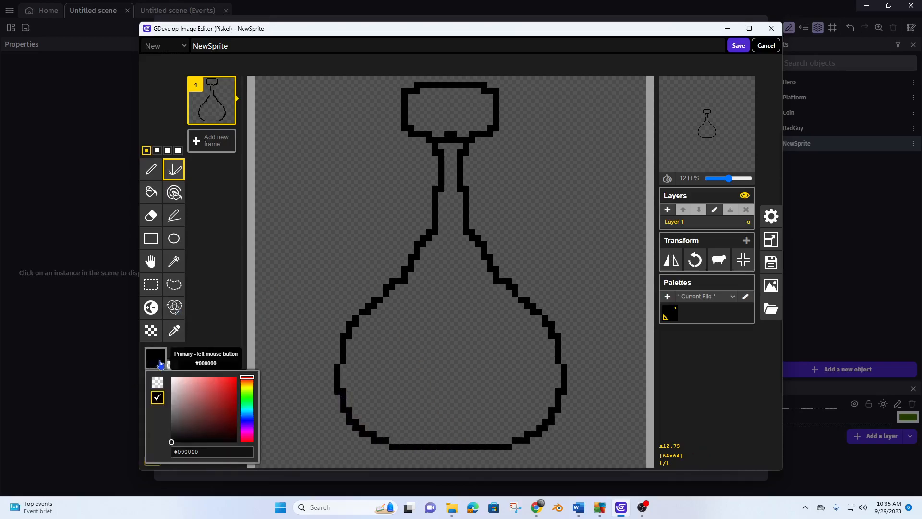
mouse_move(247, 381)
left_mouse_down()
mouse_move(246, 390)
mouse_move(247, 381)
left_mouse_up()
left_click(231, 395)
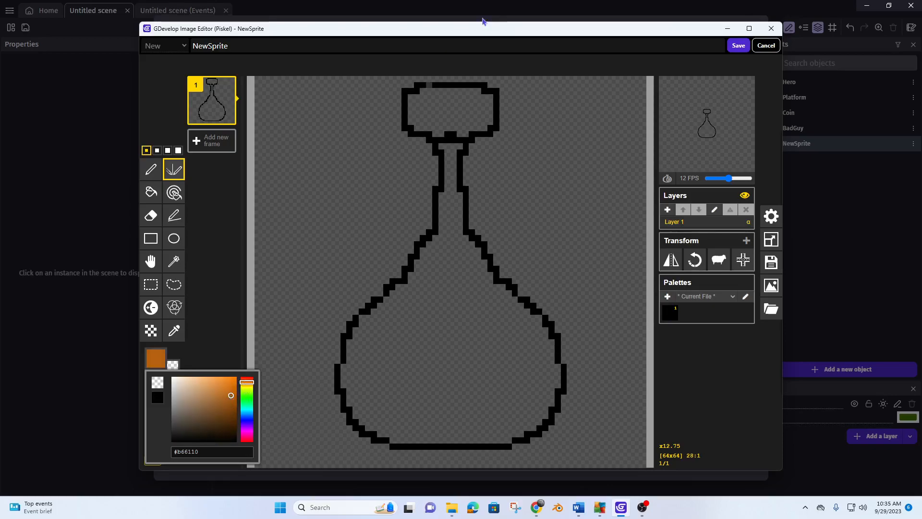
left_click(151, 192)
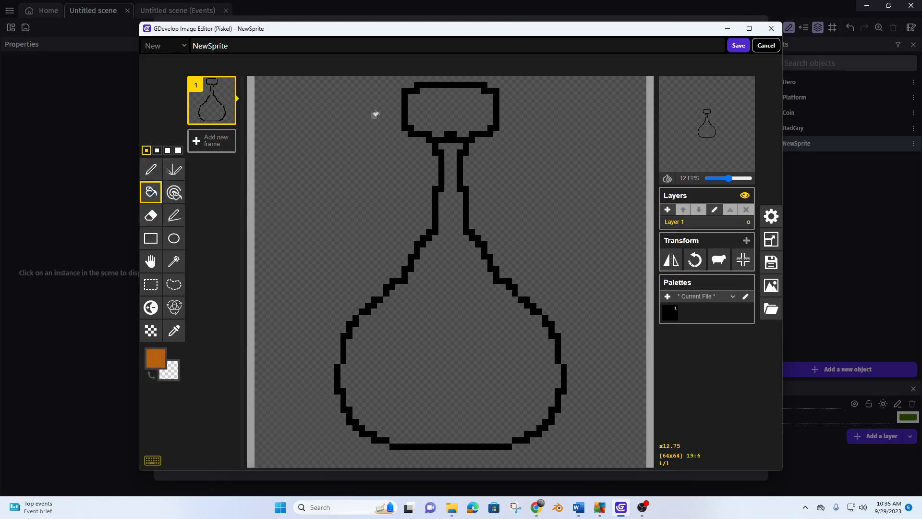
left_click(446, 109)
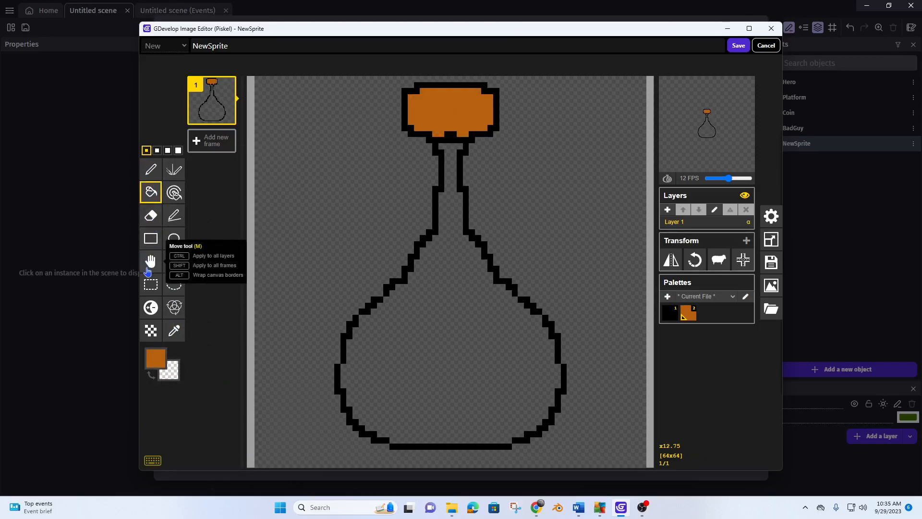
Step: Draw a wavy liquid surface across the flask's upper body in purple #8e0e7f and fill the area below it
left_click(147, 169)
left_click(156, 358)
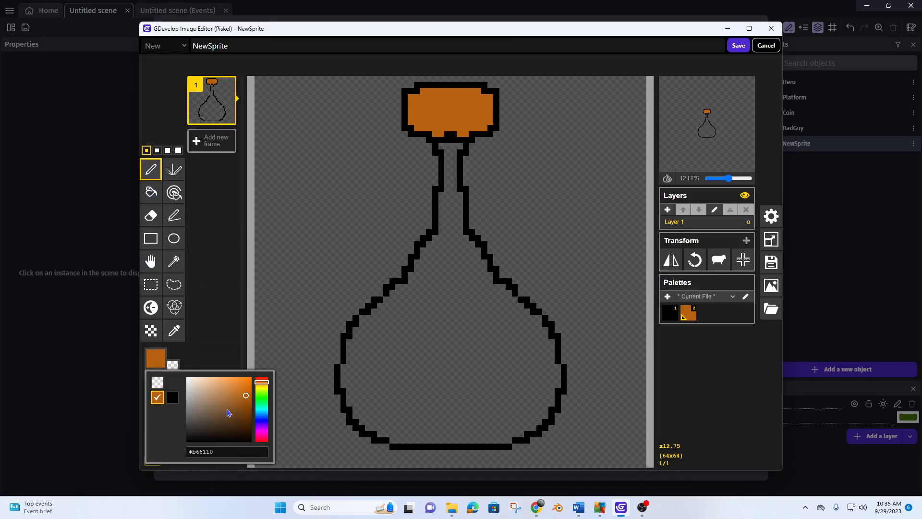
left_click_drag(263, 419, 263, 433)
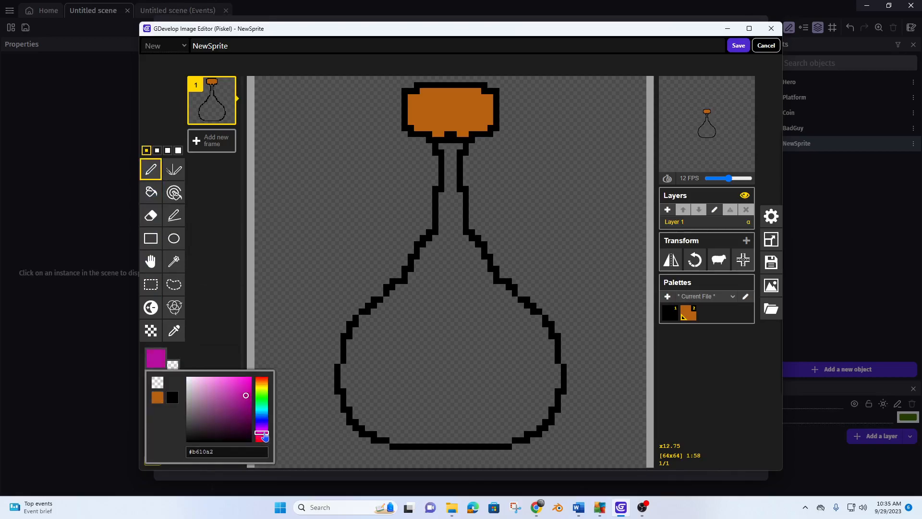
left_click(246, 406)
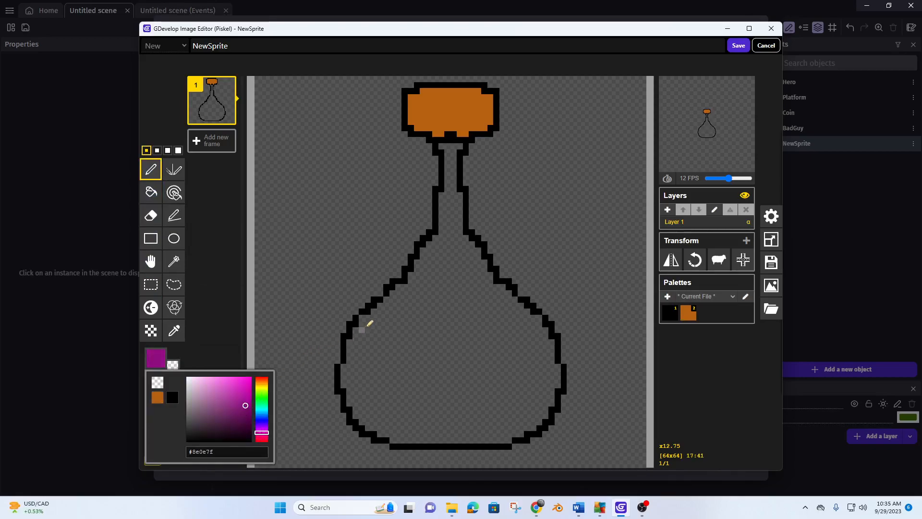
mouse_move(381, 310)
left_mouse_down()
mouse_move(529, 327)
mouse_move(540, 317)
left_mouse_up()
left_click(373, 311)
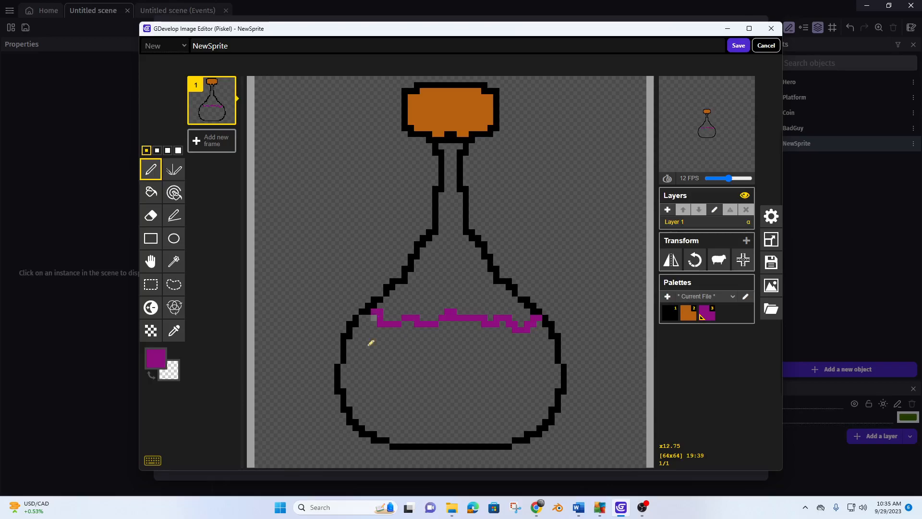
left_click(151, 192)
left_click(435, 367)
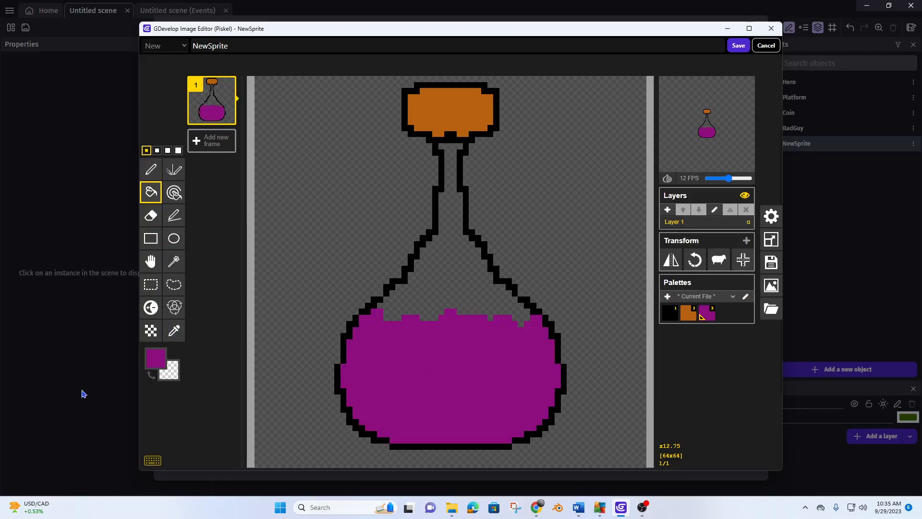
Step: Add a small highlight stroke in lighter purple #ab359d on the left part of the flask's liquid
left_click(157, 360)
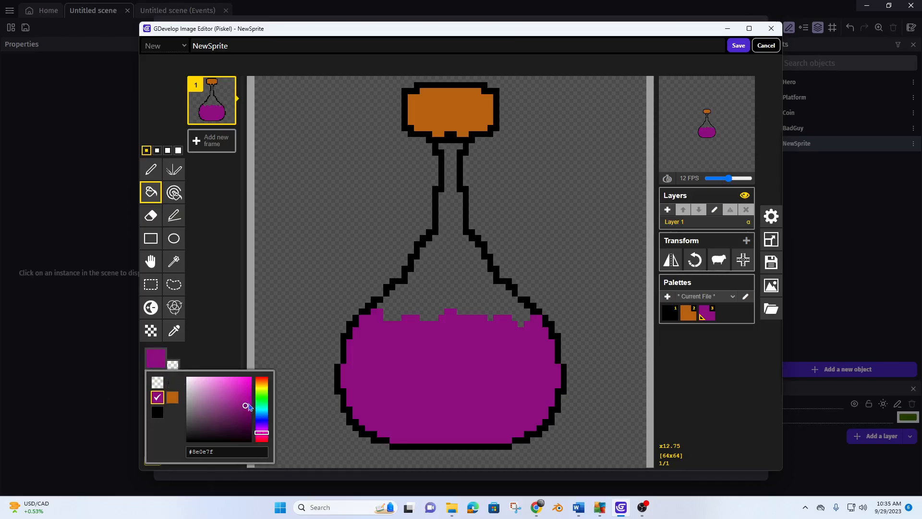
left_click(231, 398)
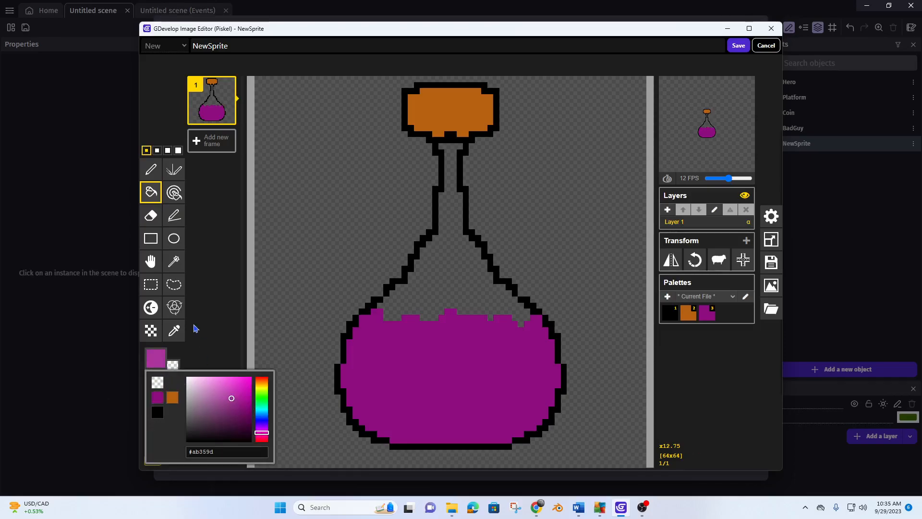
left_click(151, 169)
left_click_drag(393, 342, 384, 376)
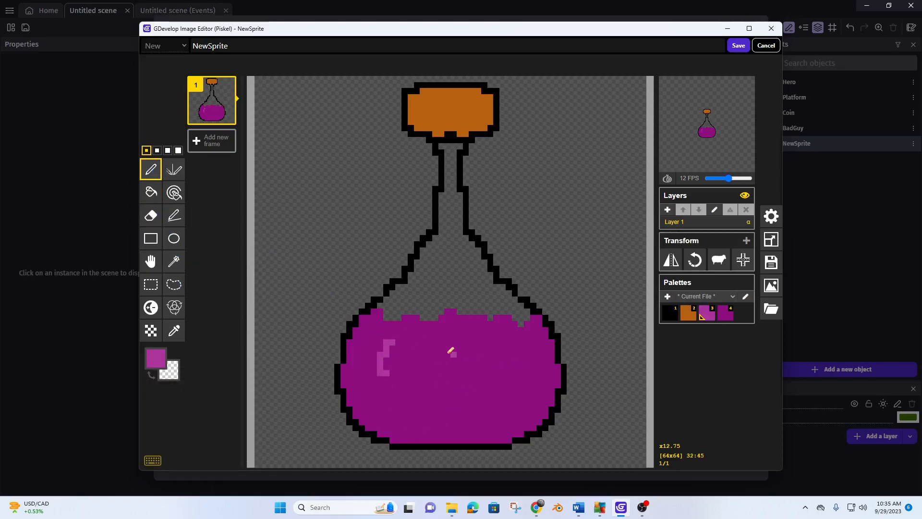
Step: Save the flask drawing to the Potion object and place one potion on the platform between the first coin and the ghost
left_click(738, 46)
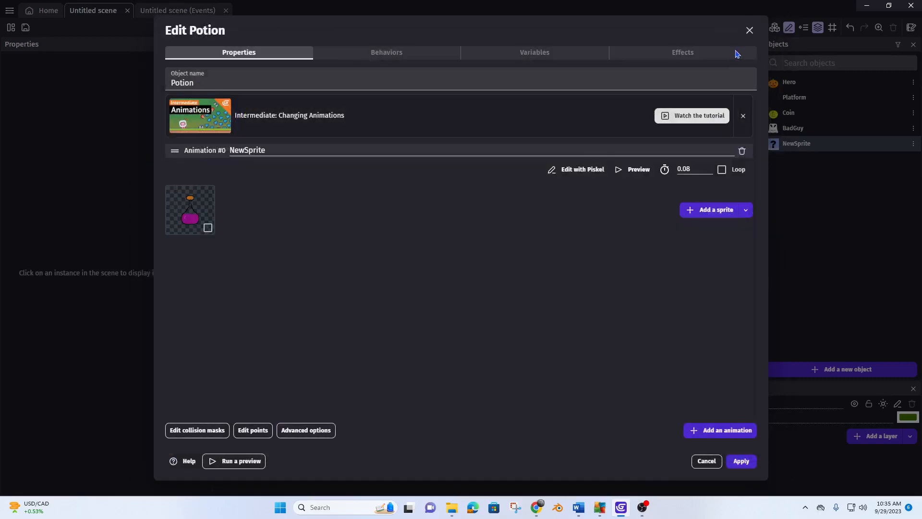
left_click(744, 462)
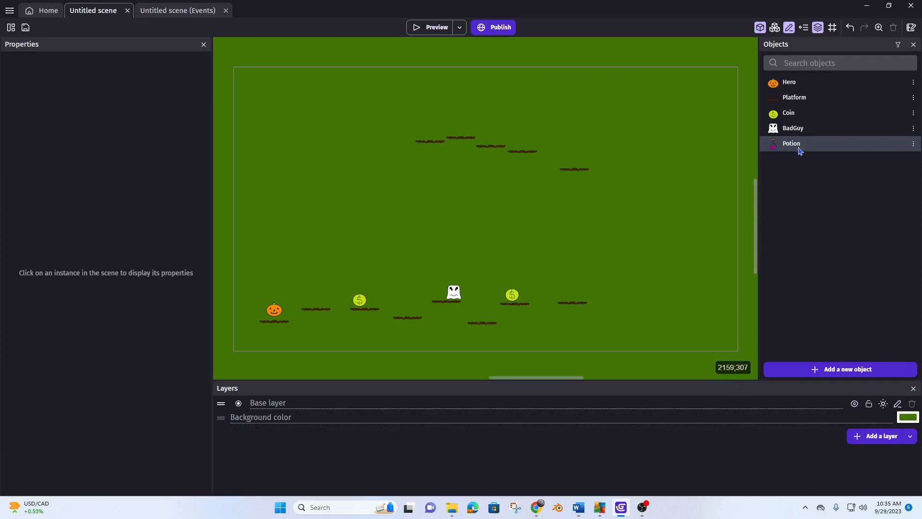
left_click_drag(794, 147, 685, 162)
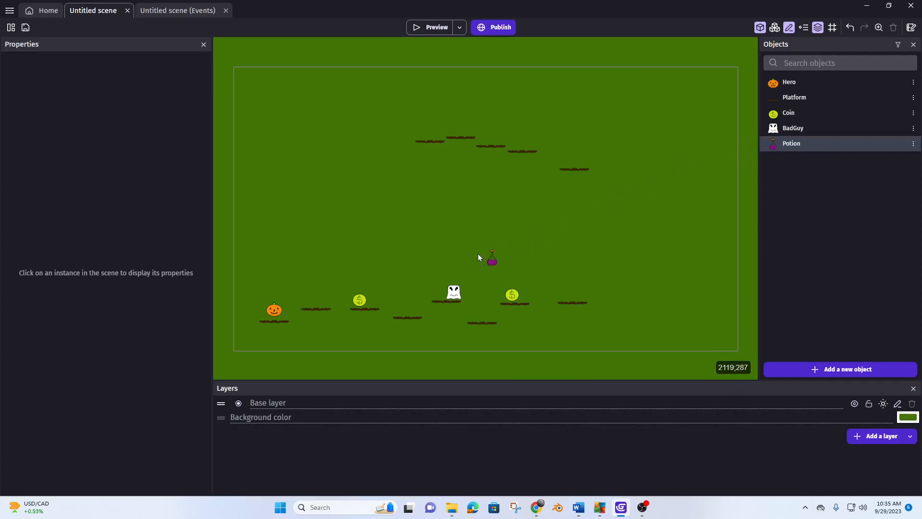
left_click_drag(400, 301, 400, 302)
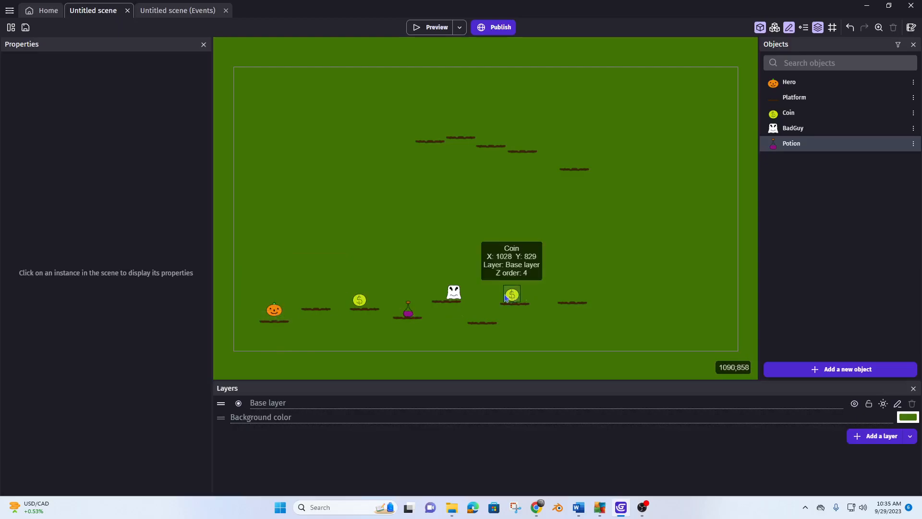
Step: Add a new scene event with the condition that Hero is in collision with Potion
left_click(176, 10)
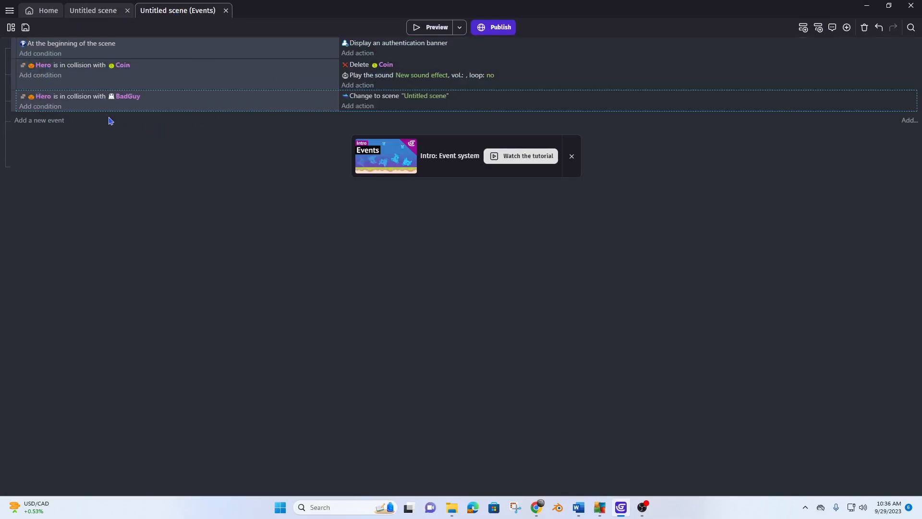
left_click(37, 124)
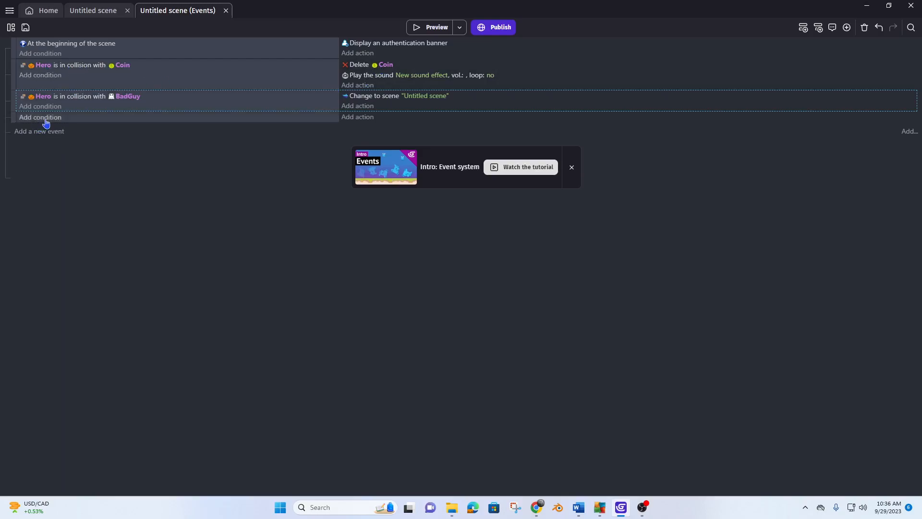
left_click(45, 118)
left_click(59, 95)
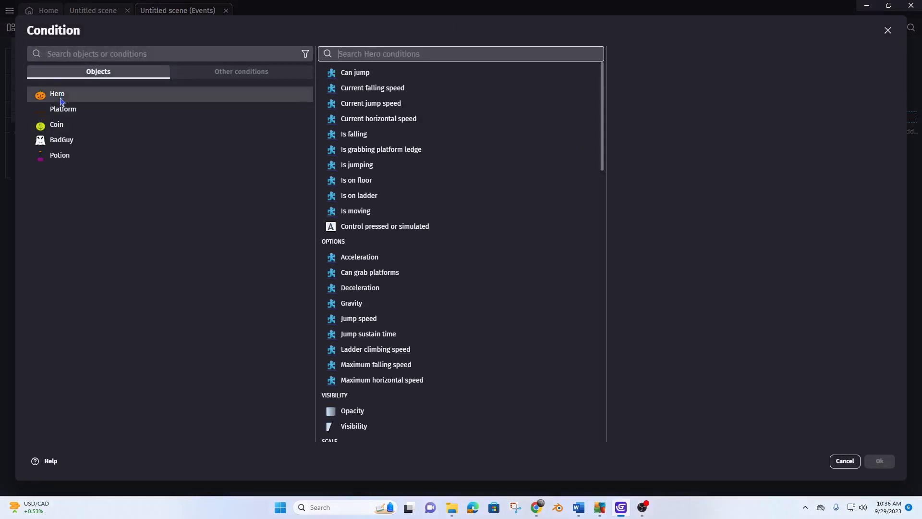
type("cololi")
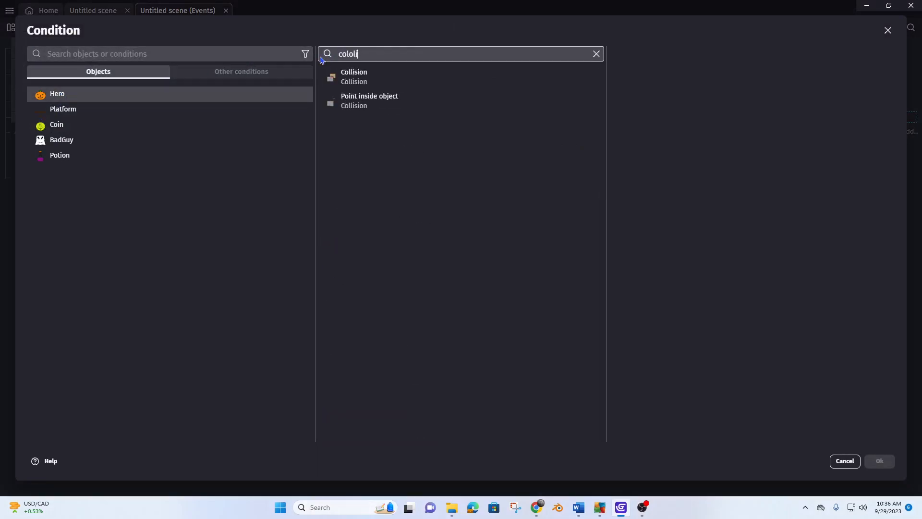
left_click(363, 73)
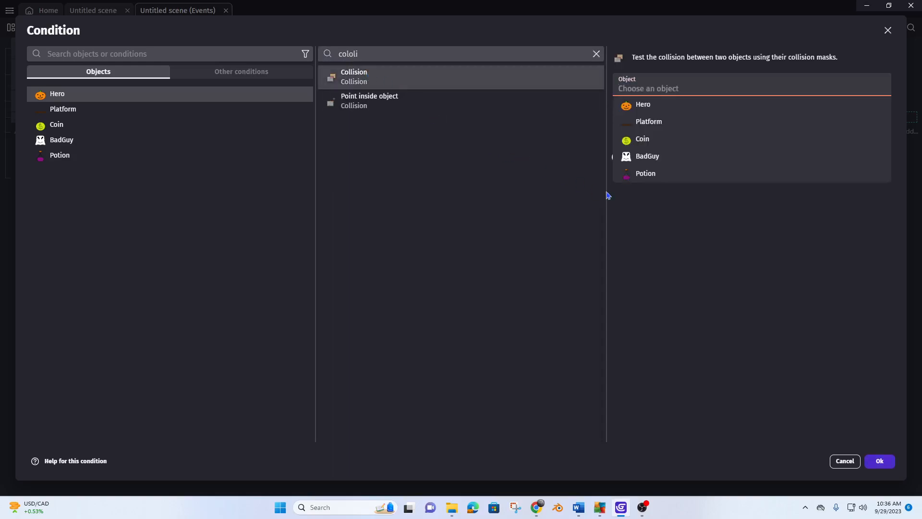
left_click(641, 178)
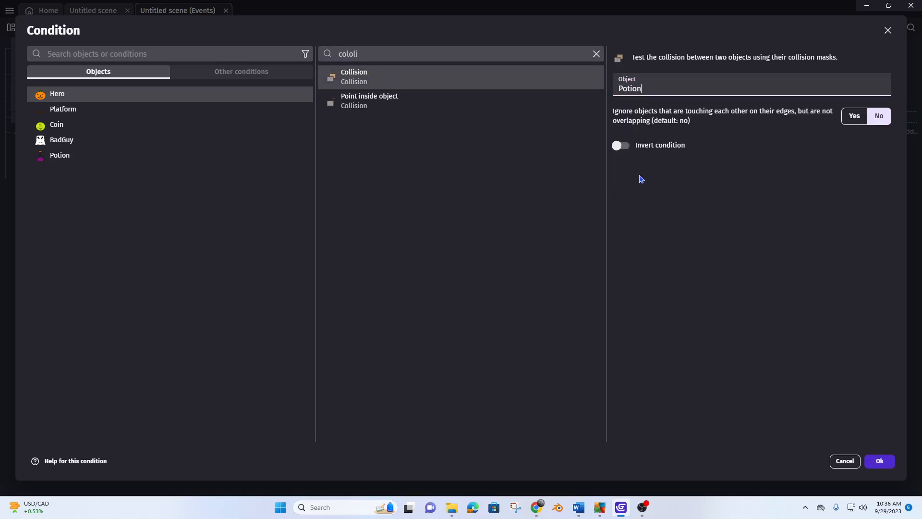
left_click(879, 462)
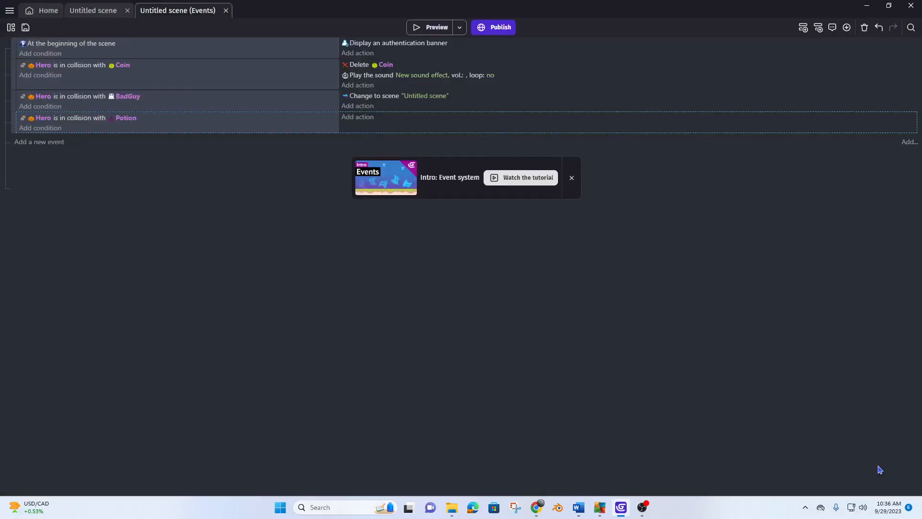
Step: Add an action to the Hero–Potion collision event that deletes the Potion object
left_click(357, 118)
type("dele")
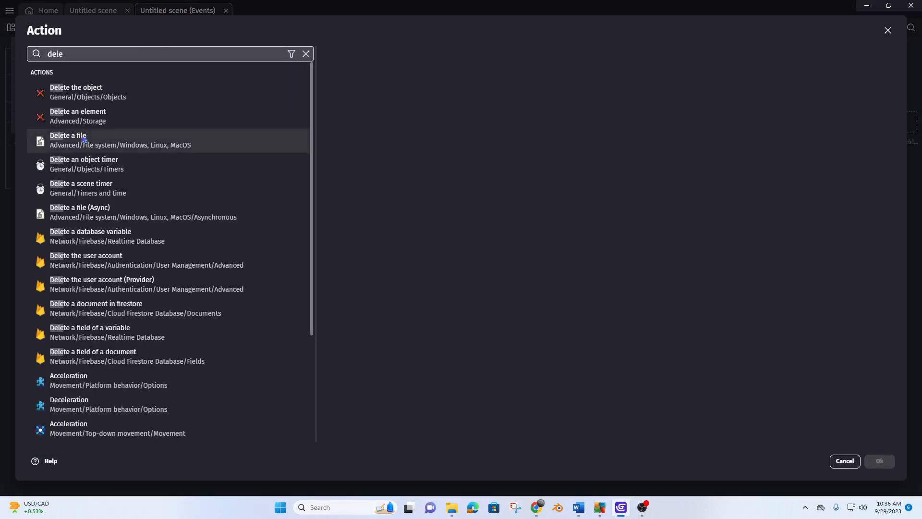
left_click(76, 92)
left_click(338, 173)
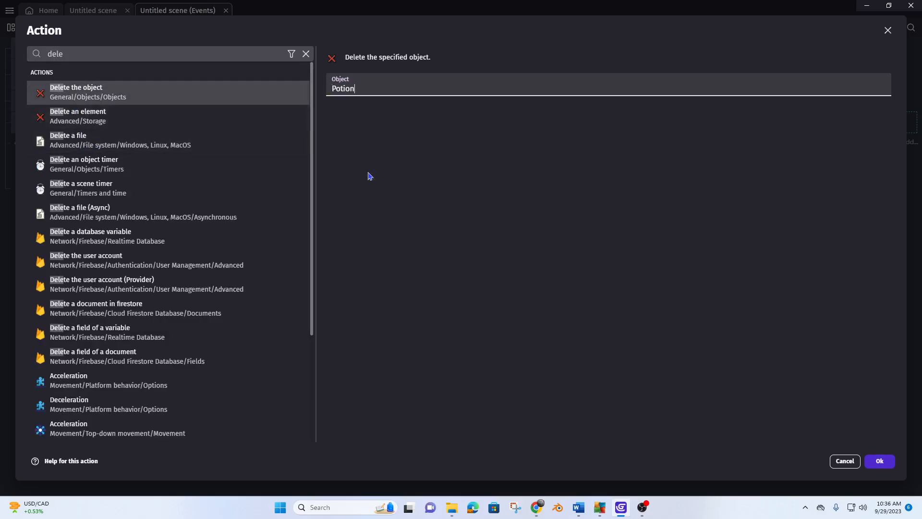
left_click(880, 462)
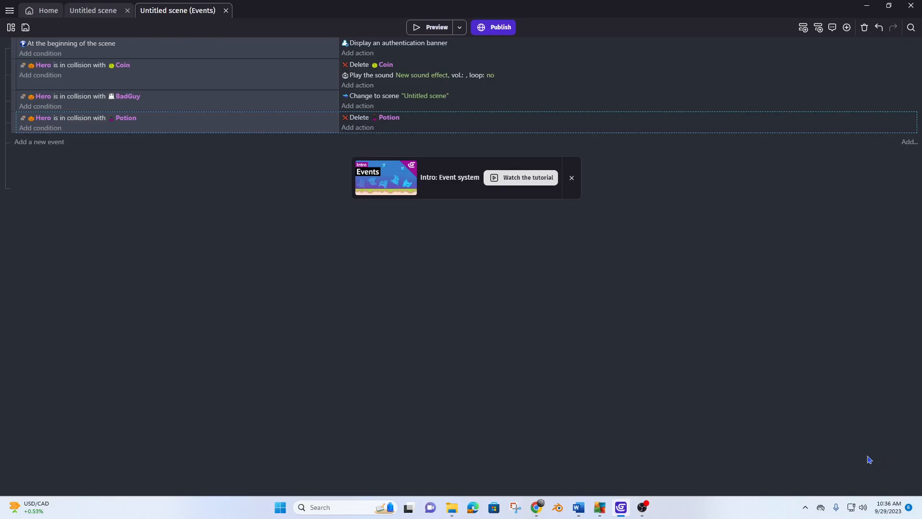
Step: Preview the game and jump the Hero across the platforms to test collecting the potion
left_click(423, 29)
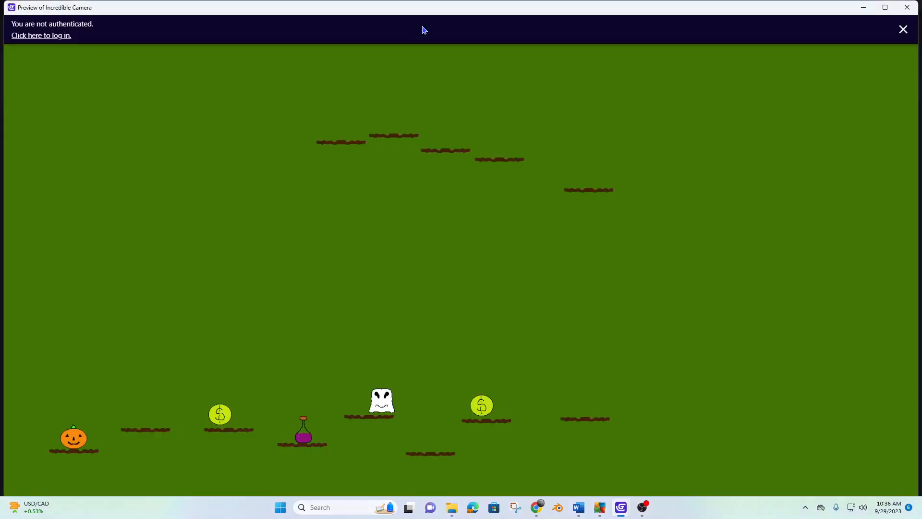
key("Right")
key("space")
key("space")
key("space")
key("Right")
key("space")
key("Right")
left_click(908, 8)
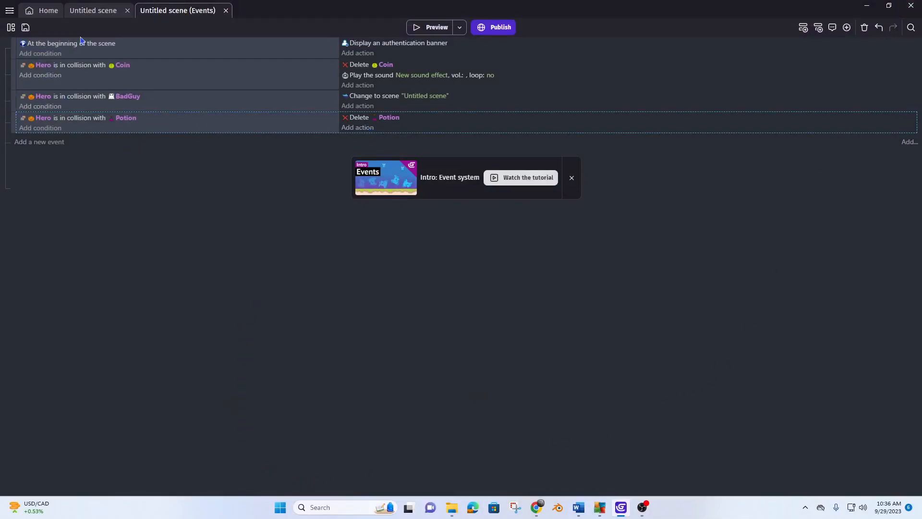
Step: Add a second animation named Pump2 to the Hero object in the scene
left_click(102, 14)
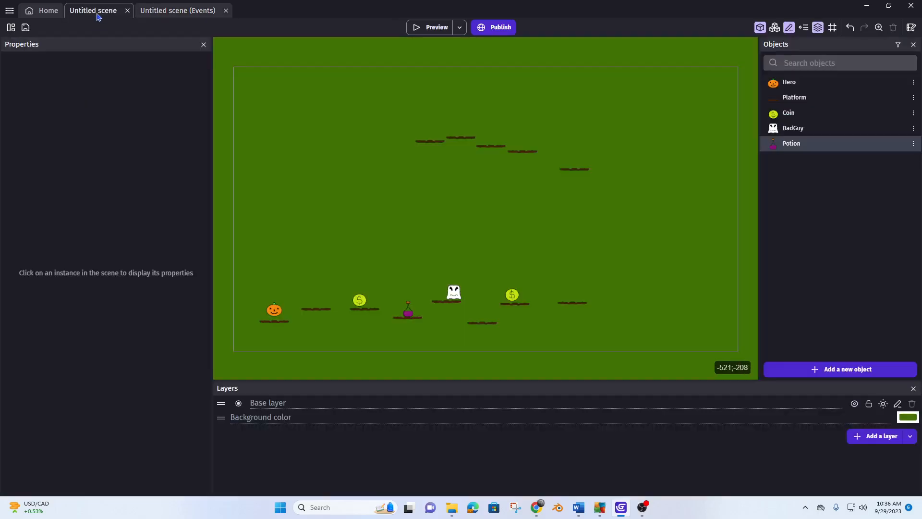
double_click(794, 84)
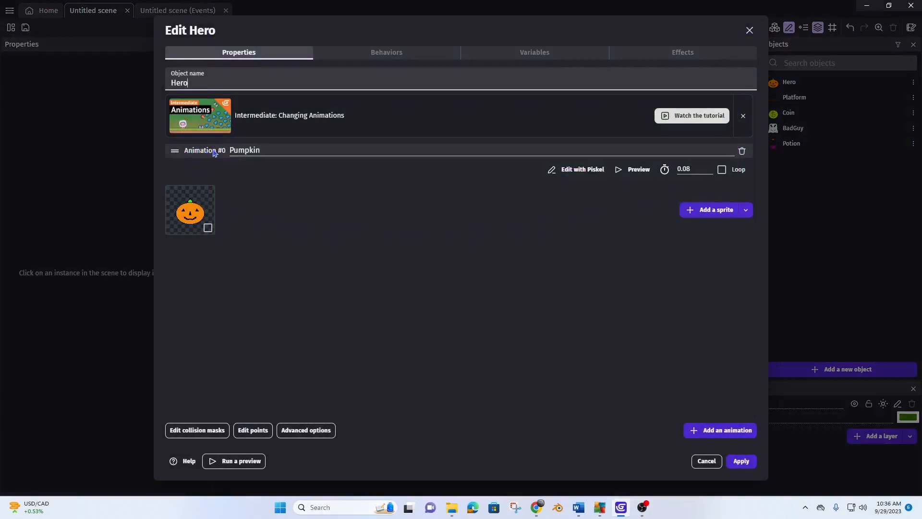
left_click(258, 151)
left_click(722, 432)
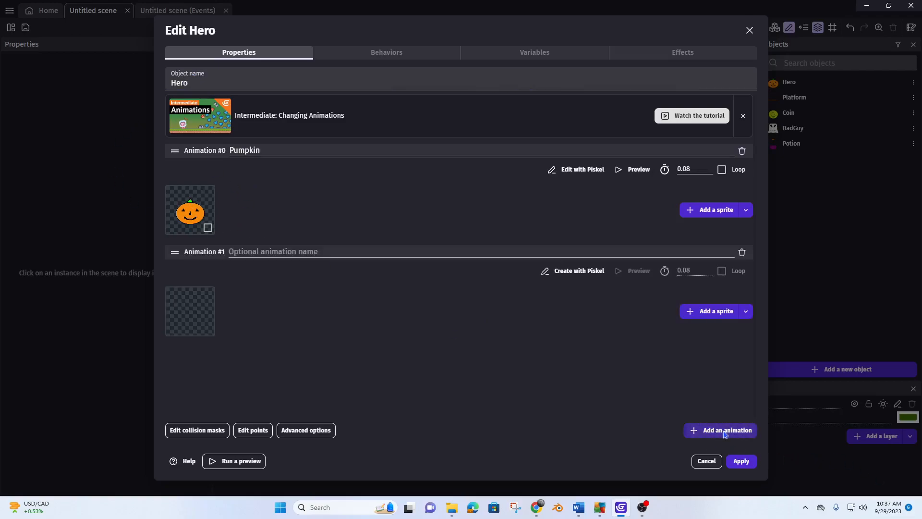
left_click(325, 251)
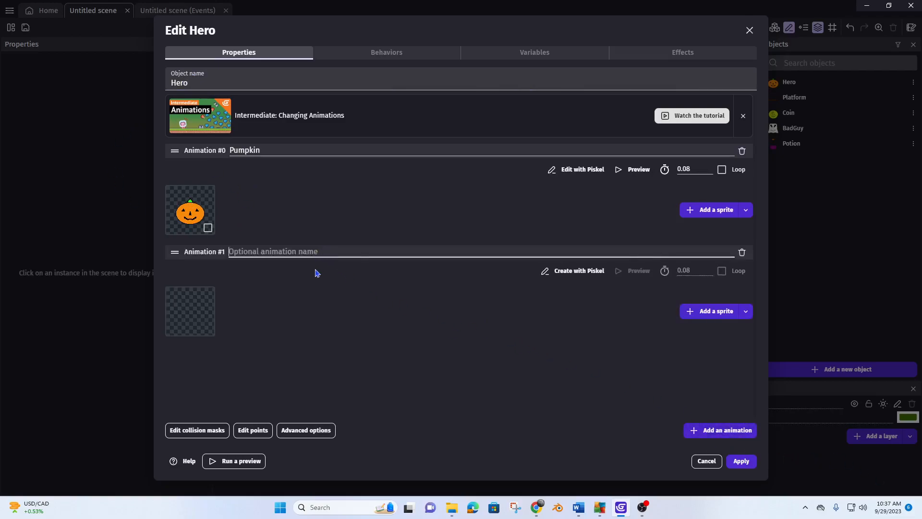
type("Pump2")
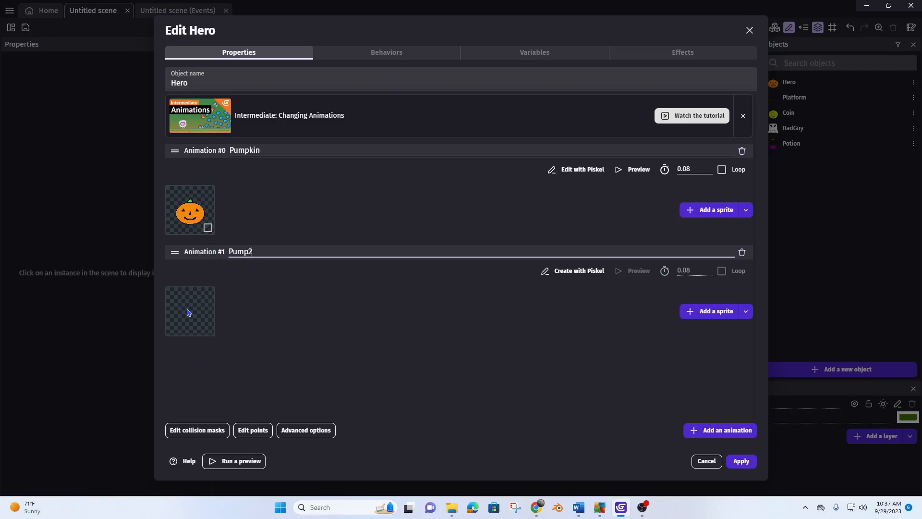
Step: Copy the whole pumpkin drawing from the Pumpkin animation and paste it into a new Piskel drawing for Pump2
left_click(582, 169)
left_click(151, 284)
left_click_drag(250, 89, 693, 473)
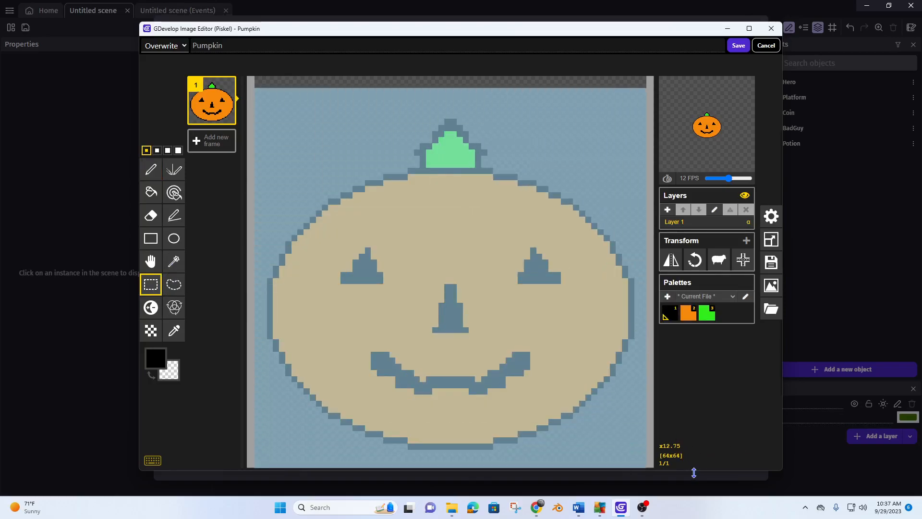
left_click(766, 45)
left_click(583, 272)
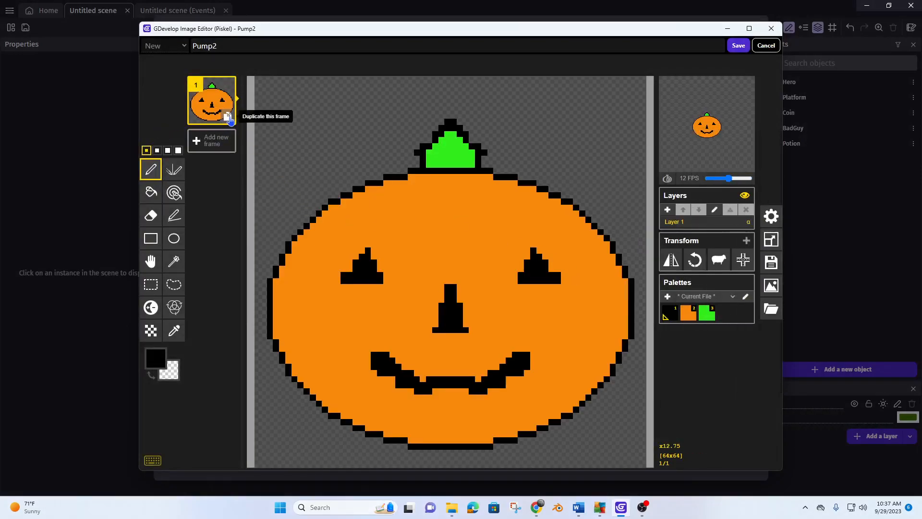
Step: Duplicate the first pumpkin frame and fill the second frame's body with the darker orange #d6760b
left_click(229, 118)
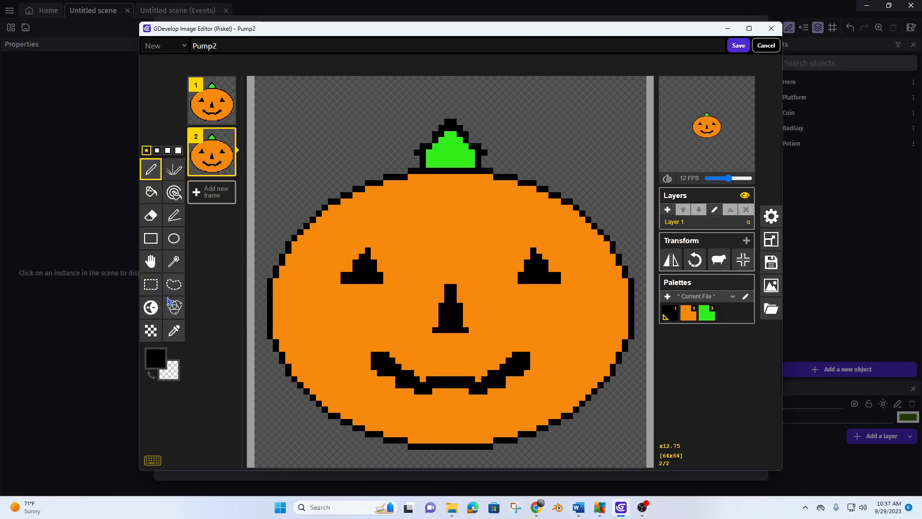
left_click(173, 330)
left_click(372, 232)
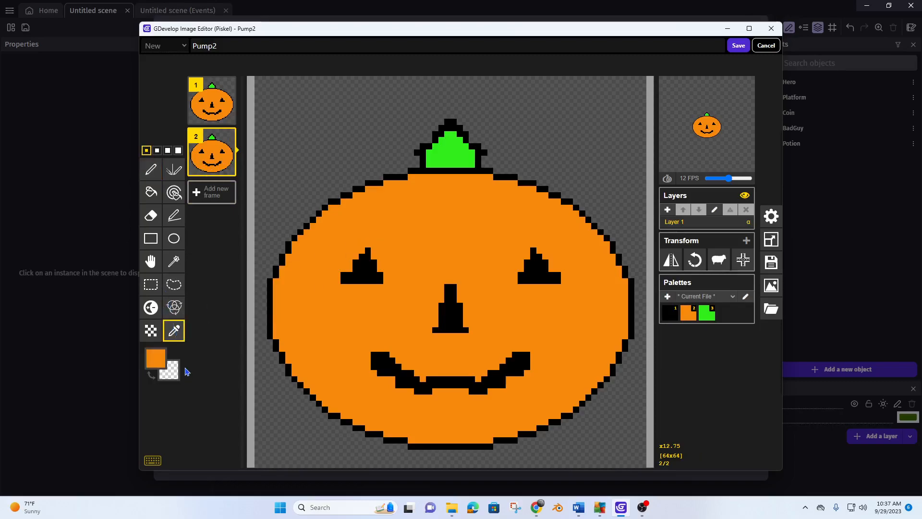
left_click(157, 359)
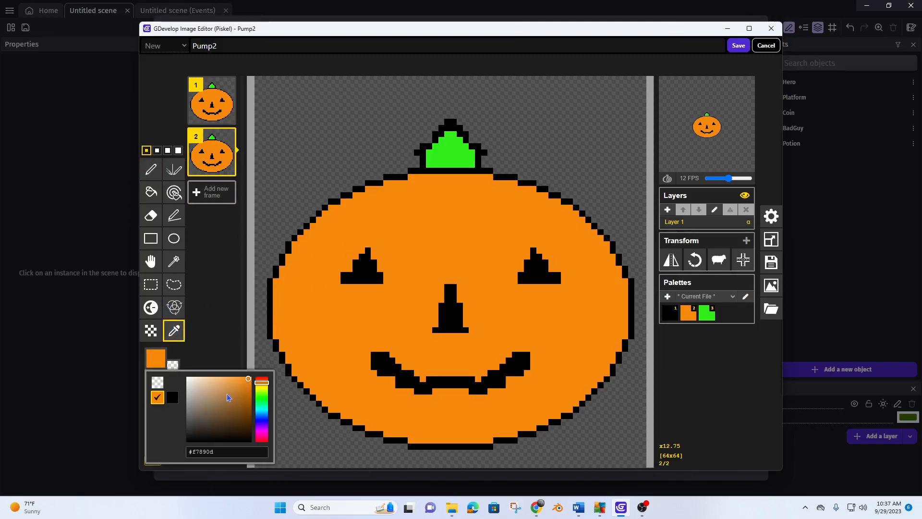
left_click(248, 387)
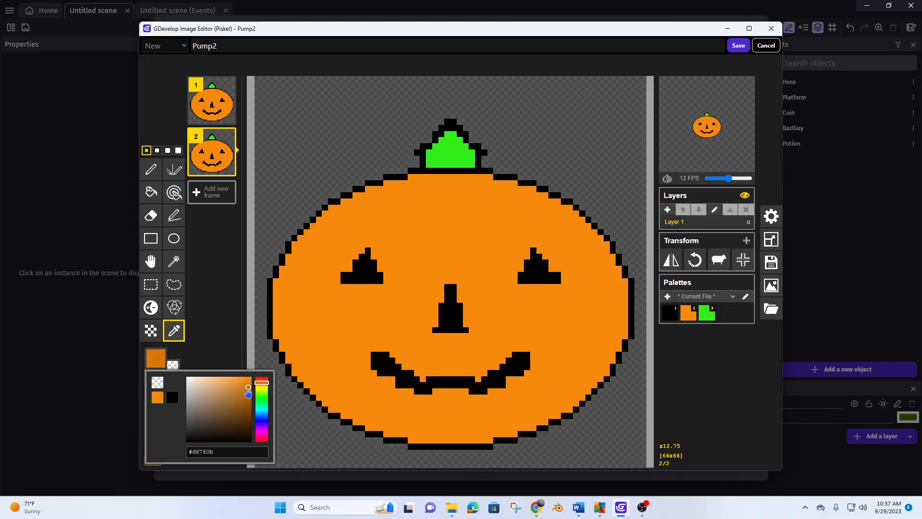
left_click(151, 192)
left_click(385, 215)
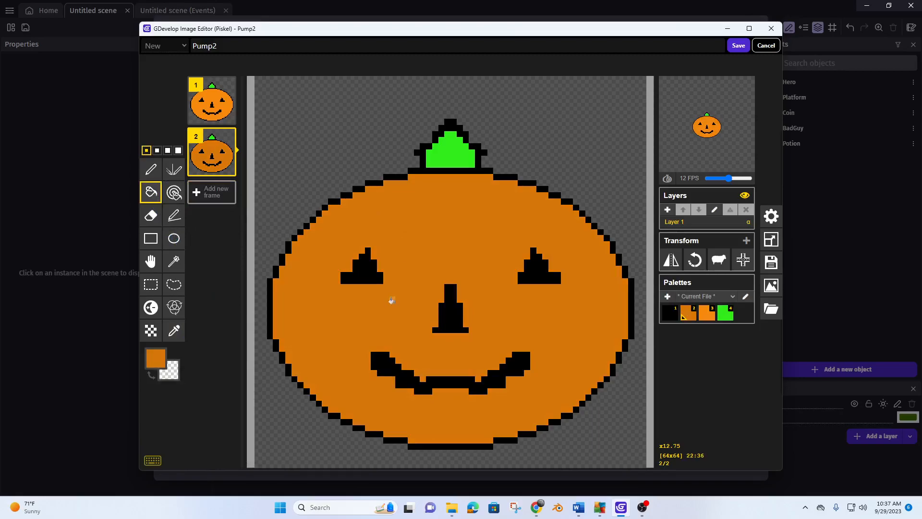
Step: Duplicate the second frame and fill the third frame's pumpkin body with #bf6a0a
mouse_move(705, 144)
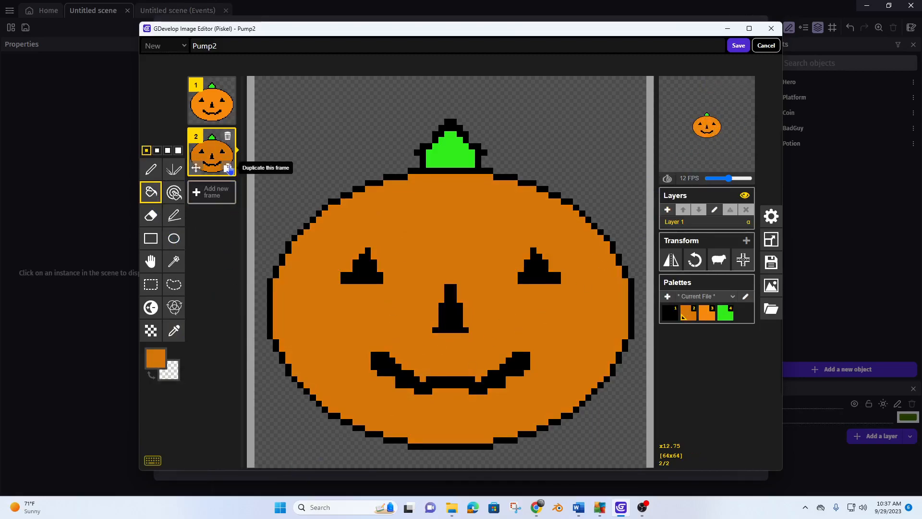
left_click(229, 168)
left_click(153, 365)
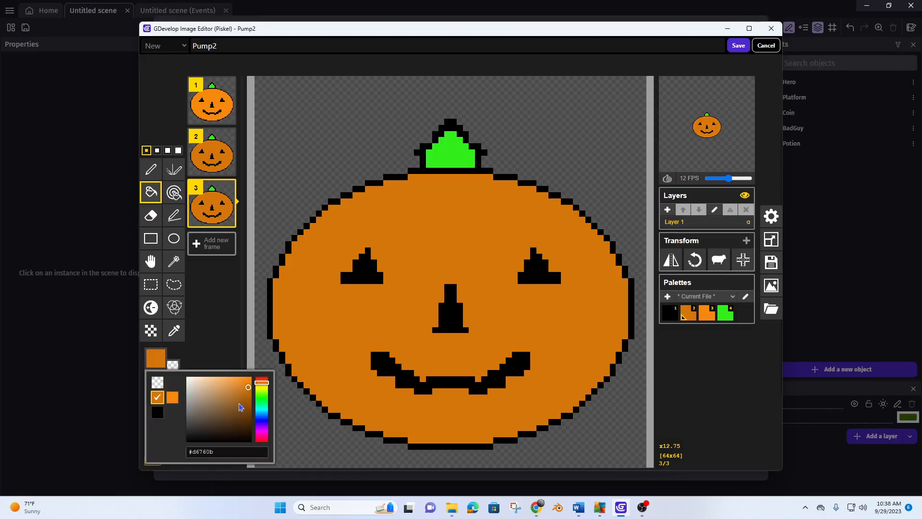
left_click(249, 396)
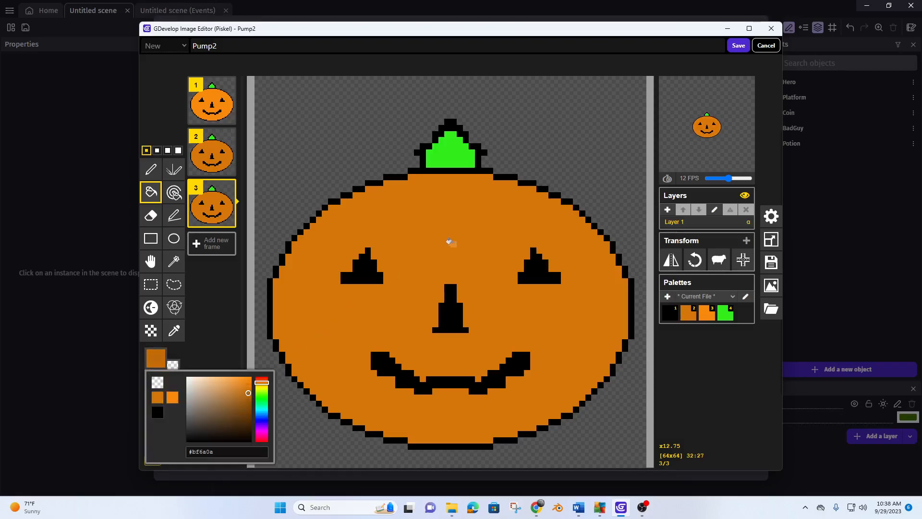
left_click(430, 244)
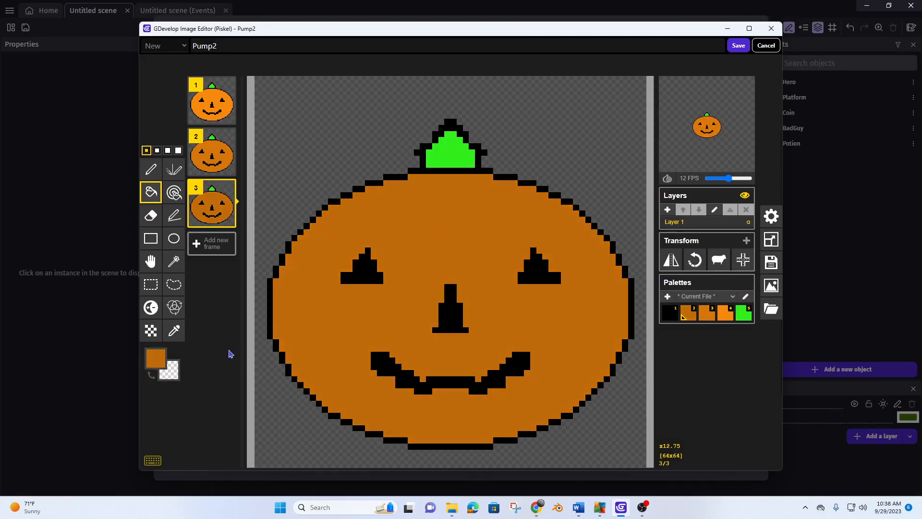
Step: Duplicate the third frame and fill the fourth frame's pumpkin body with #a15a0b
left_click(228, 219)
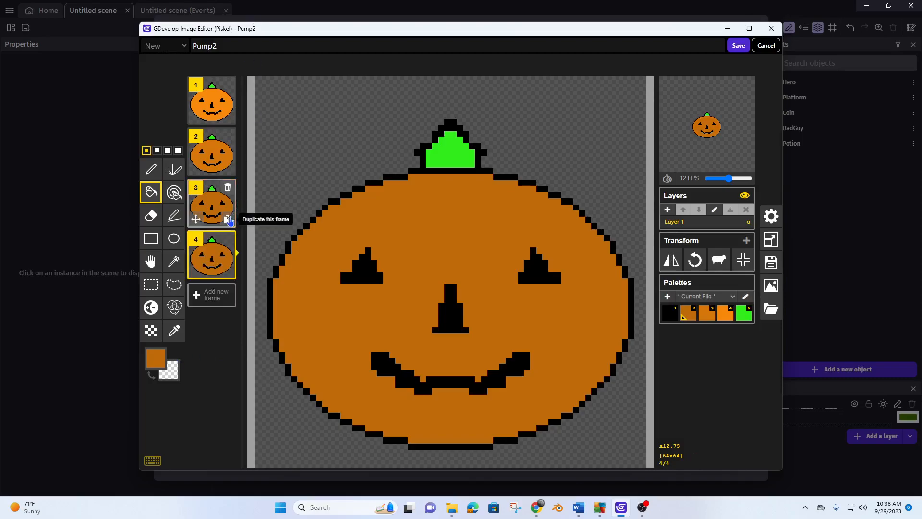
left_click(155, 358)
left_click(248, 404)
left_click(404, 229)
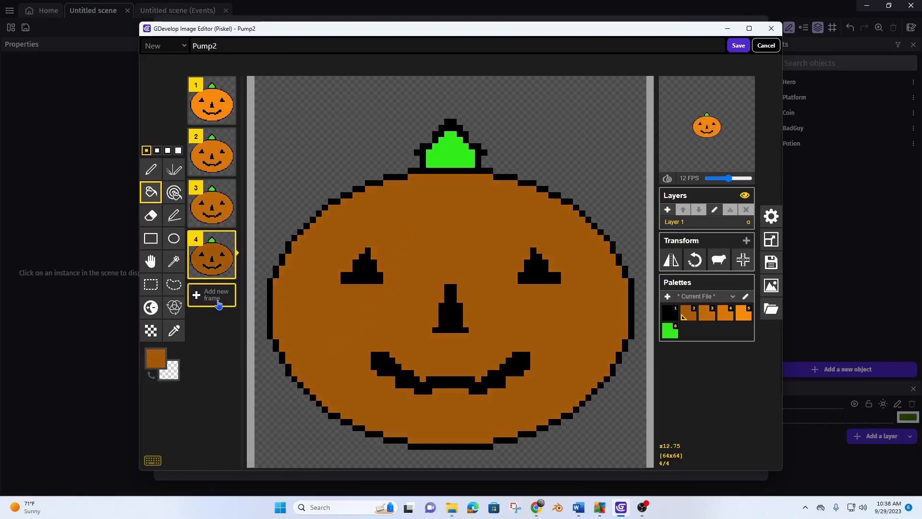
Step: Duplicate the fourth frame and fill the fifth frame's pumpkin body with the brown #7e4606
left_click(228, 270)
left_click(156, 358)
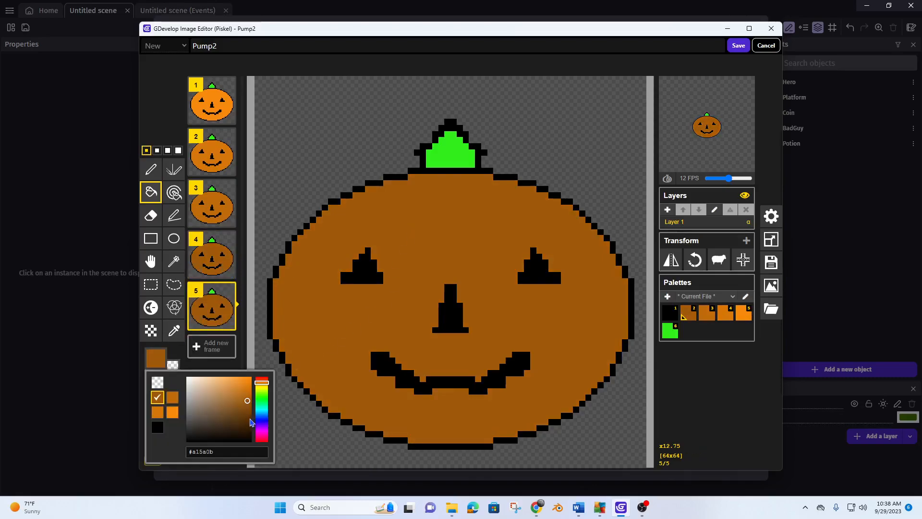
left_click(249, 414)
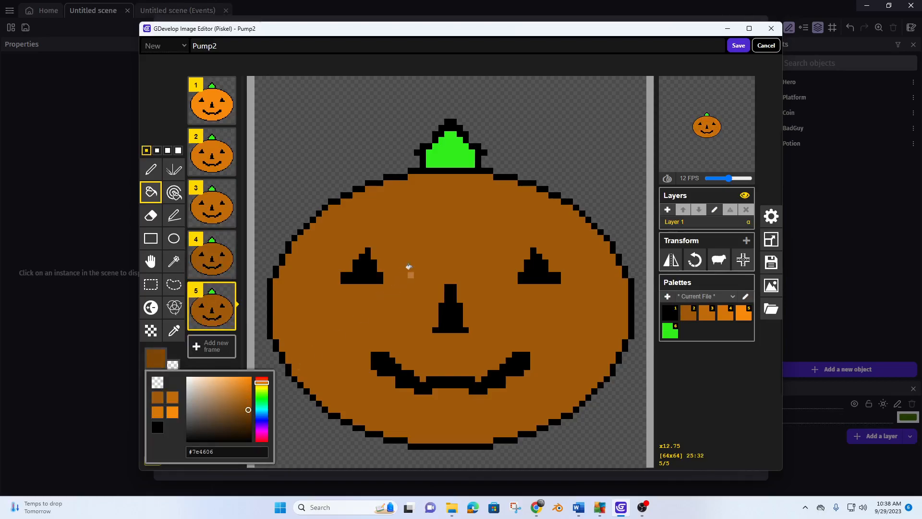
left_click(408, 279)
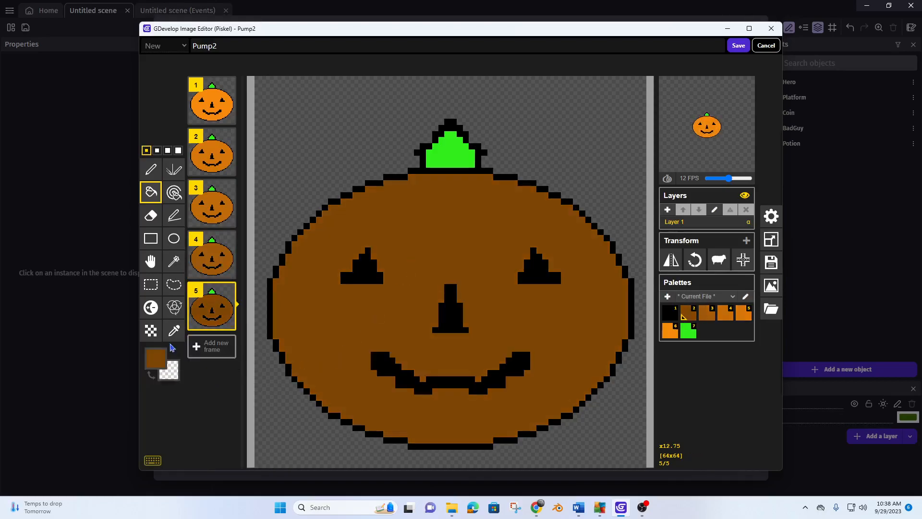
Step: Duplicate the fifth frame and fill the sixth frame's pumpkin body with a darker brown
left_click(227, 325)
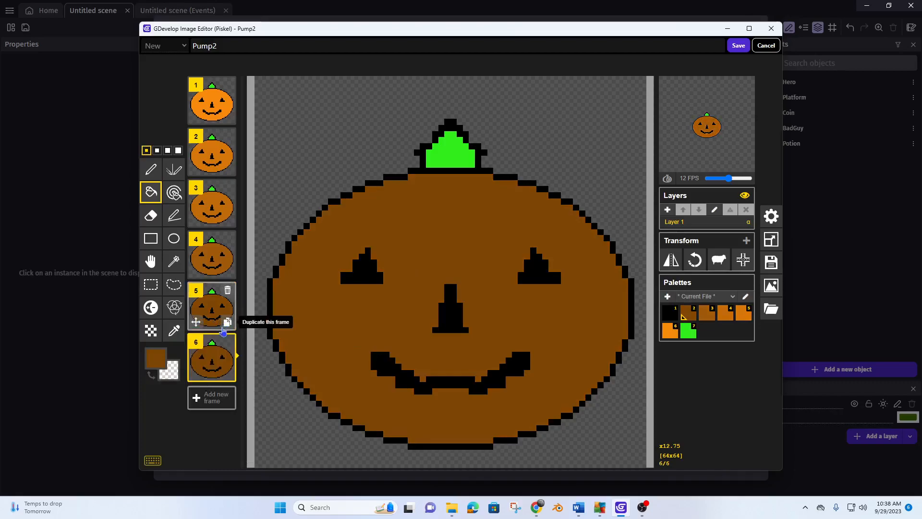
left_click(174, 364)
left_click(246, 421)
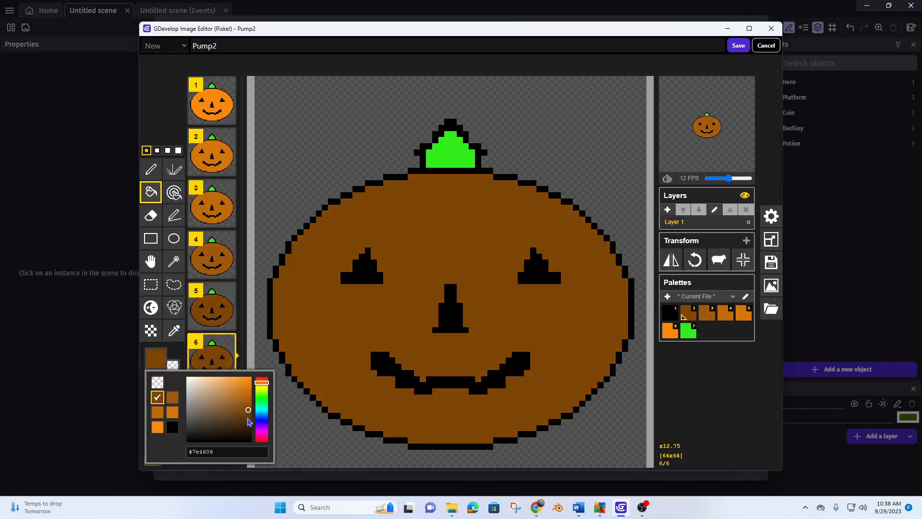
left_click(381, 301)
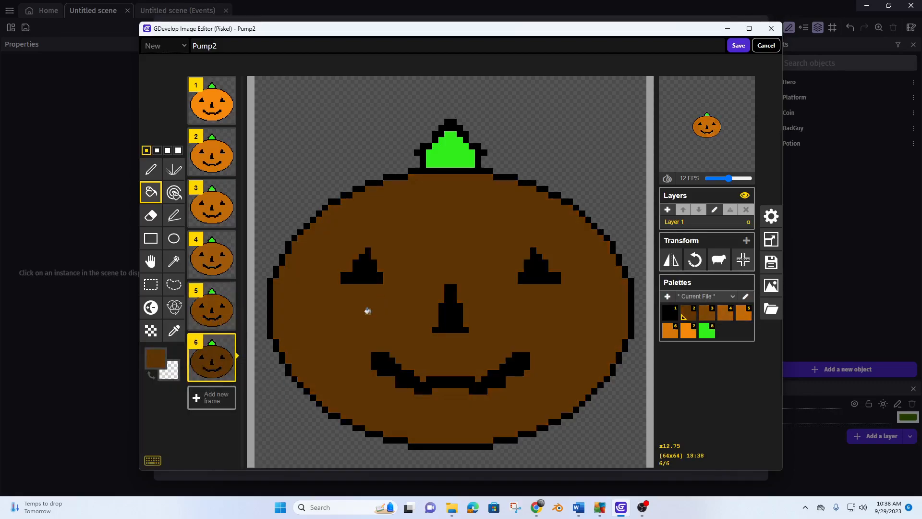
Step: Save the Pump2 frames back to the Hero with Loop enabled for that animation, and open the scene's events
left_click(739, 46)
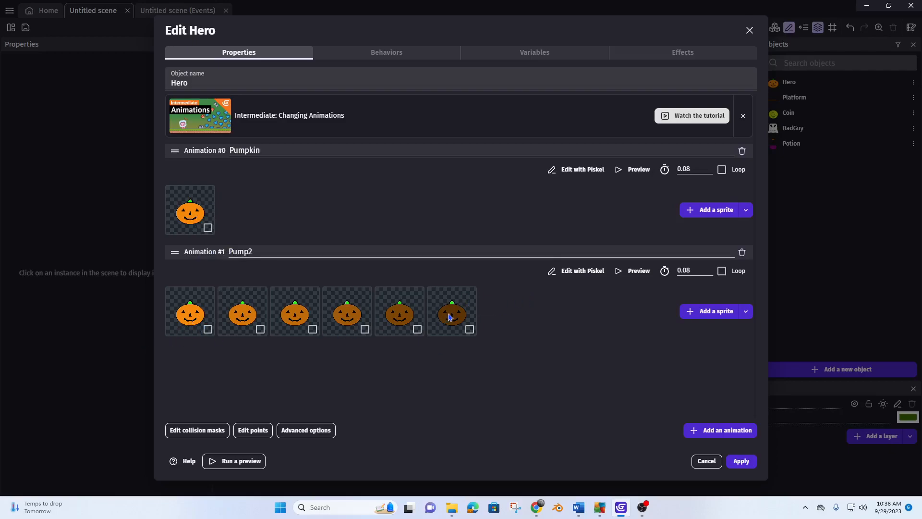
left_click(722, 271)
left_click(747, 464)
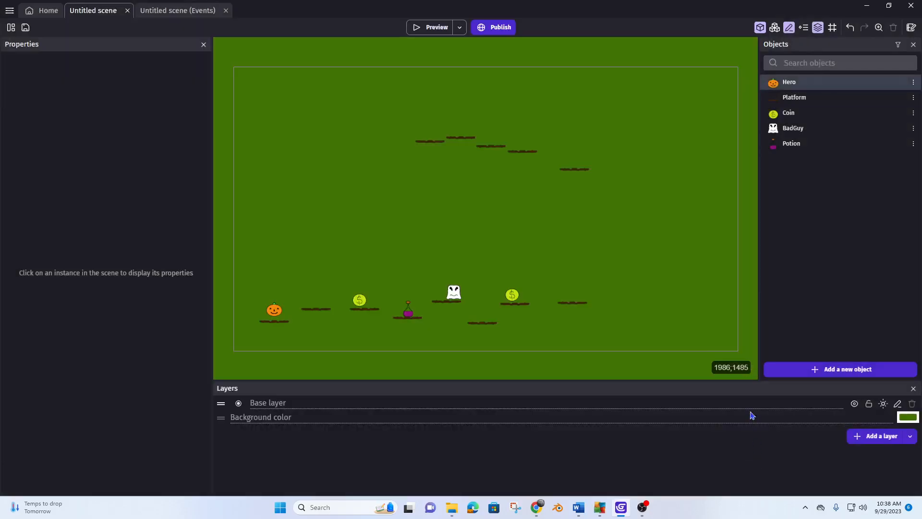
left_click(180, 13)
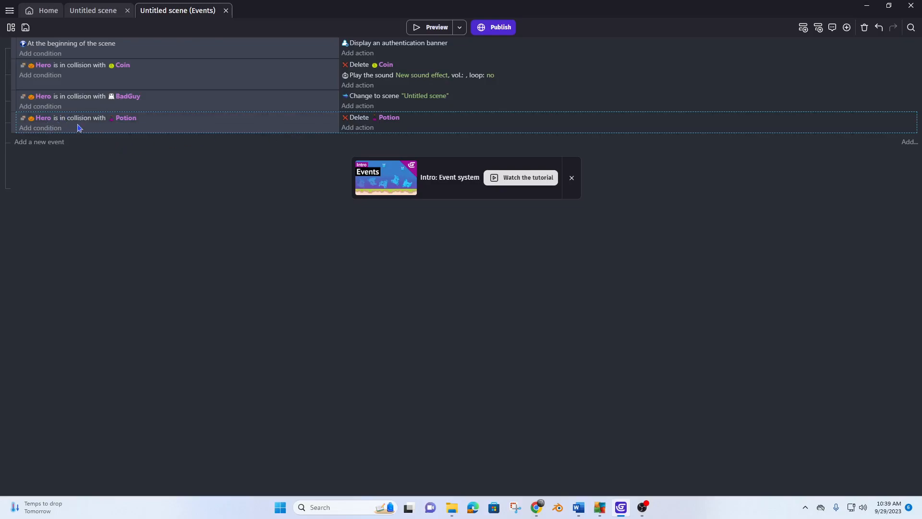
left_click(361, 129)
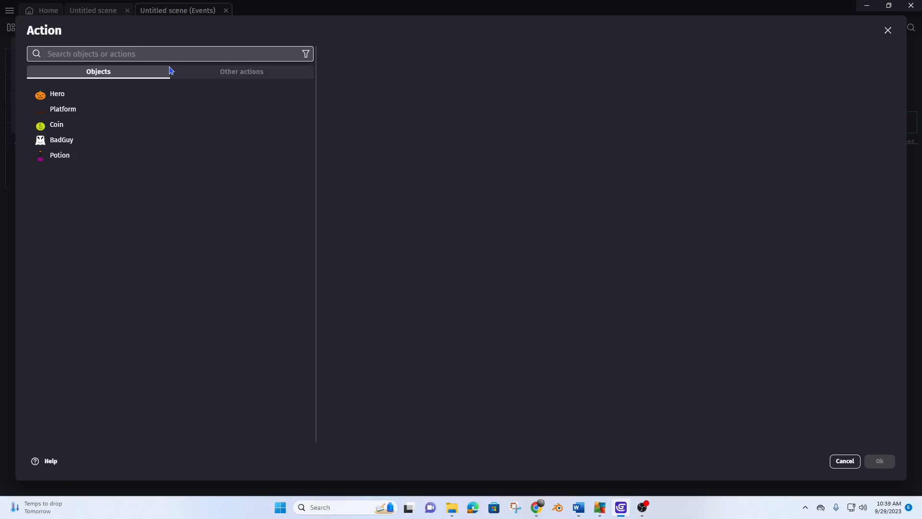
type("anima")
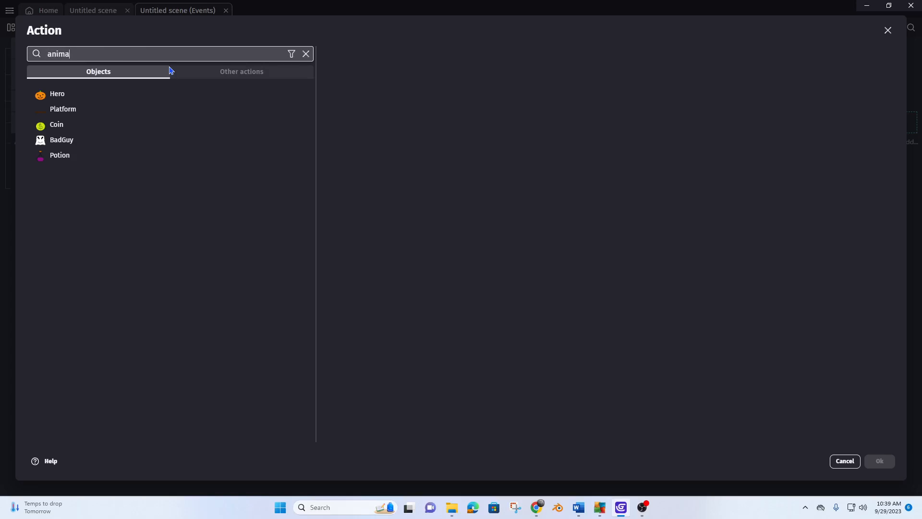
type("tion")
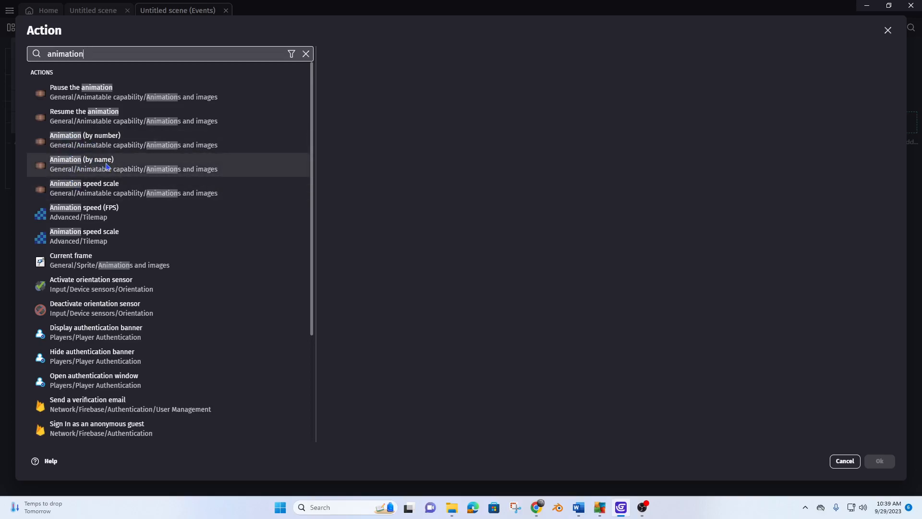
left_click(74, 144)
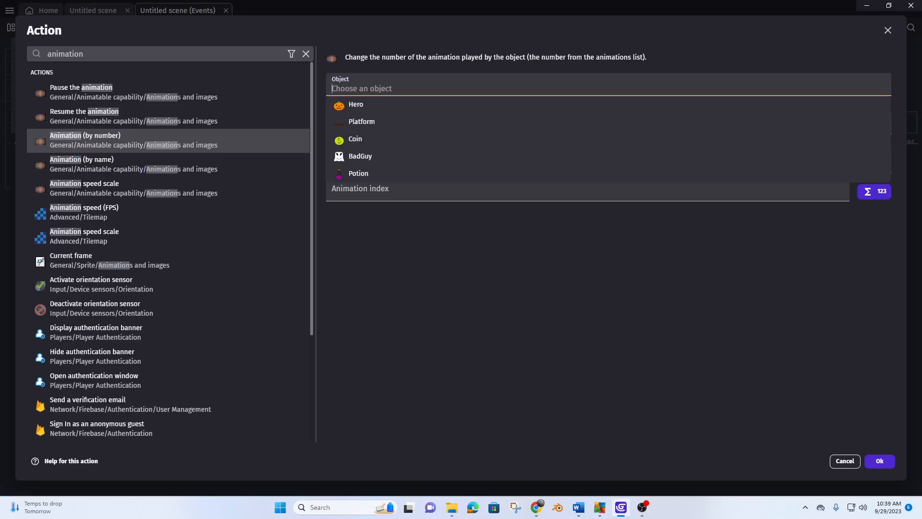
left_click(845, 461)
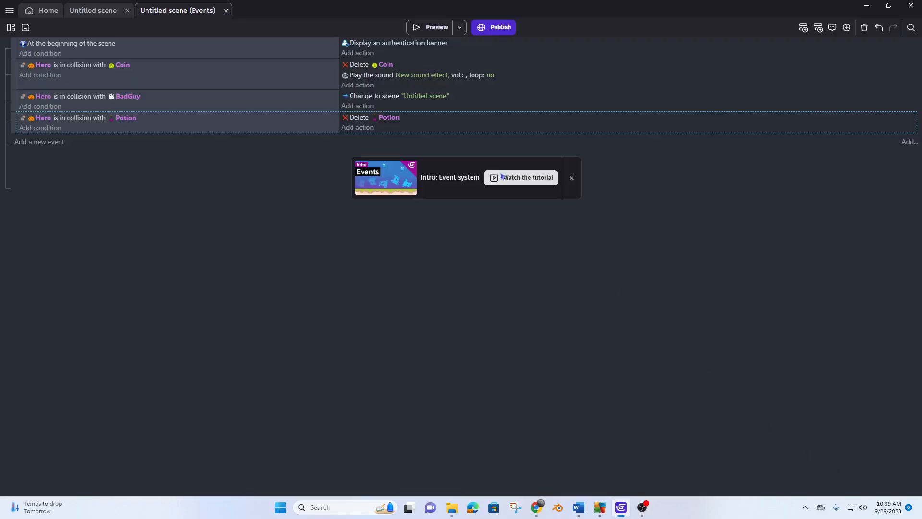
Step: Preview the game and guide the Hero across the platforms into the potion to check the collision, and close the preview
left_click(423, 27)
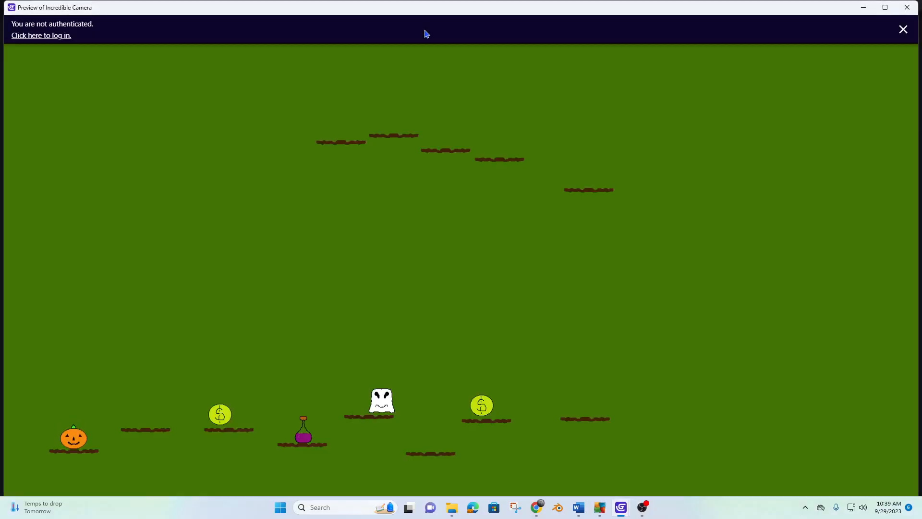
key("Right")
key("space")
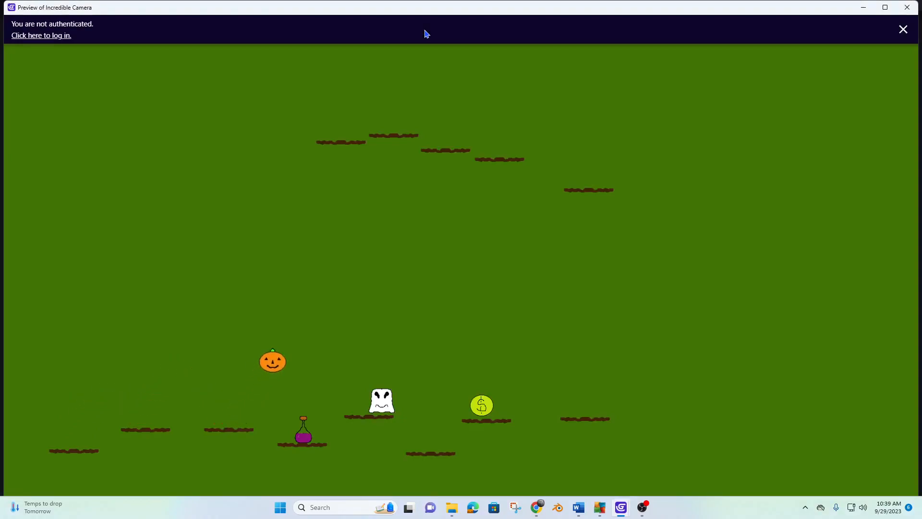
key("Left")
key("Right")
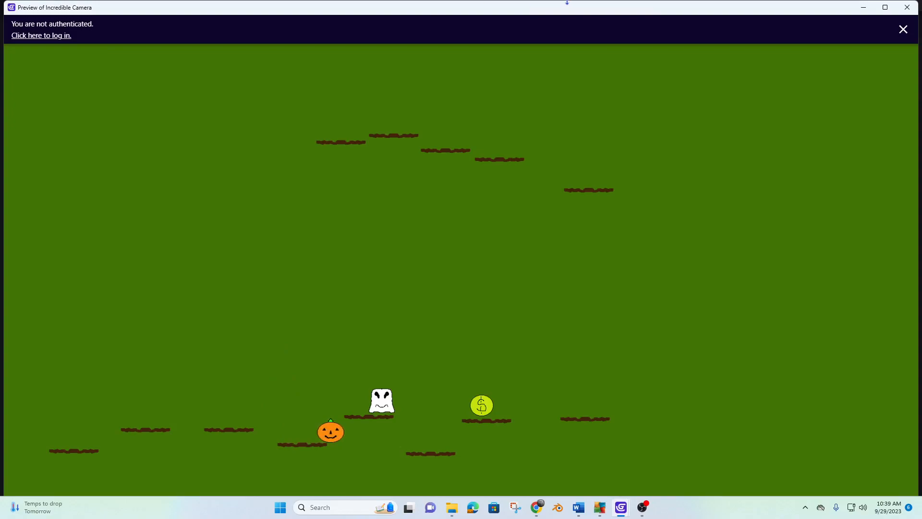
left_click(908, 7)
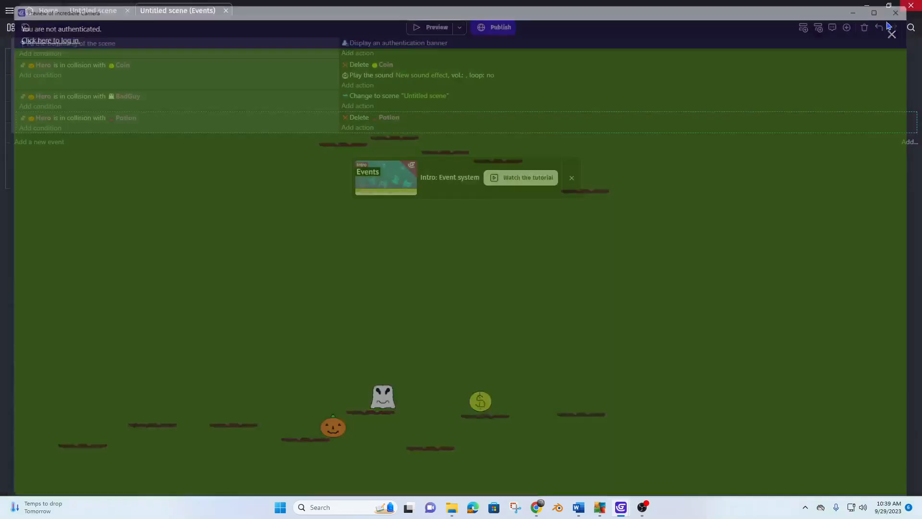
Step: Add an Animation (by number) action to the Hero–Potion collision event that sets the Hero's animation index to 1
left_click(352, 128)
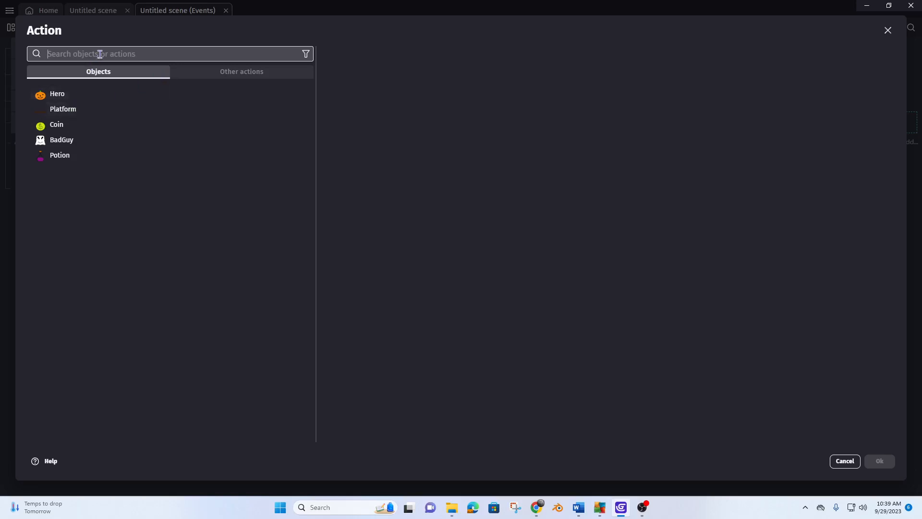
type("anima")
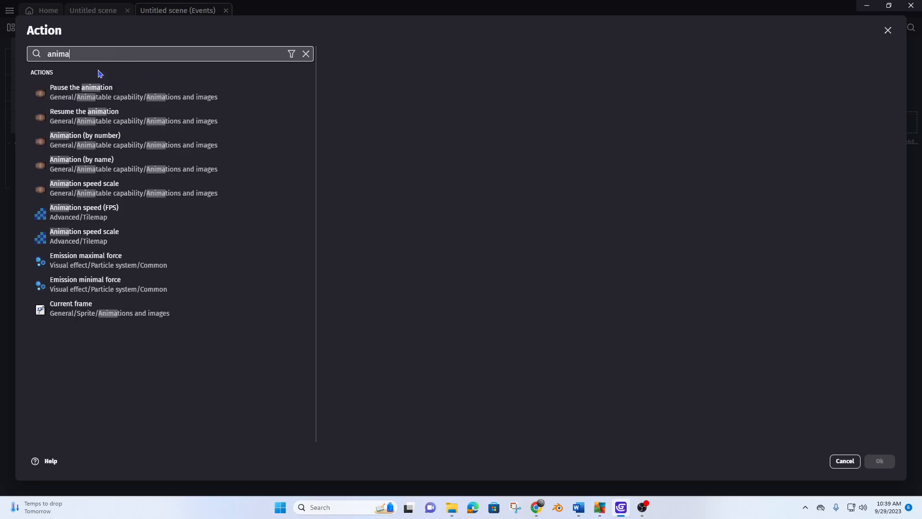
left_click(75, 148)
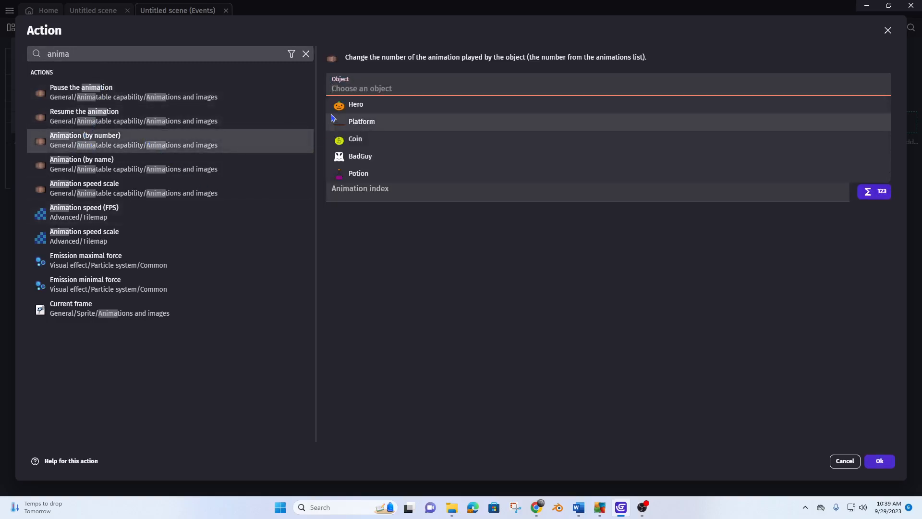
left_click(356, 104)
left_click(351, 168)
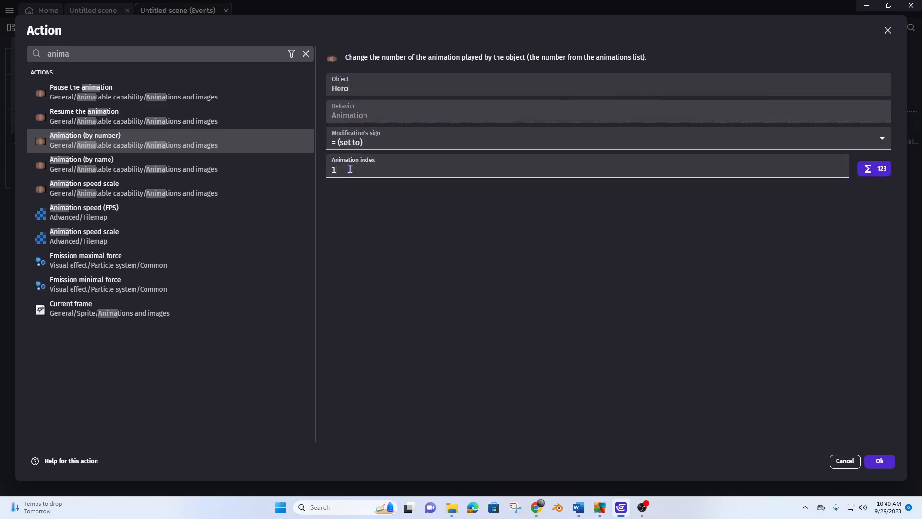
left_click(882, 464)
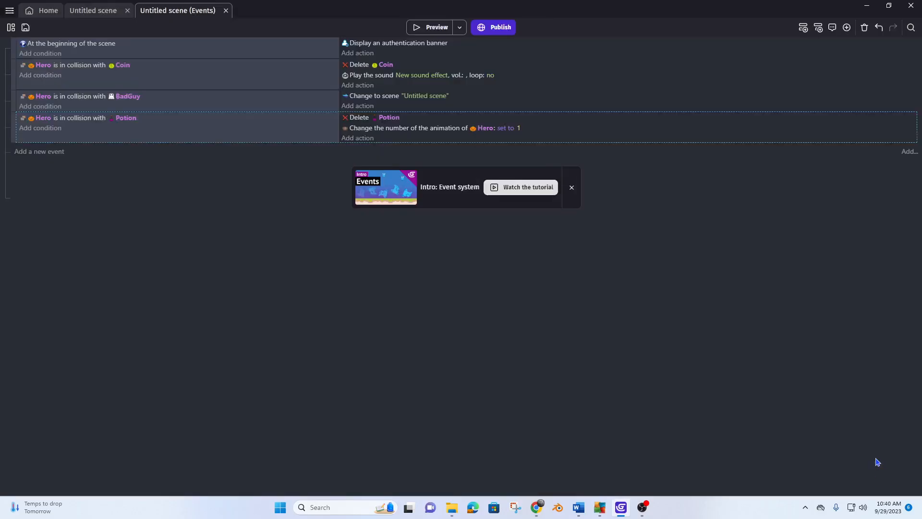
Step: Review the Hero's animation list to check which number belongs to Pump2
left_click(91, 14)
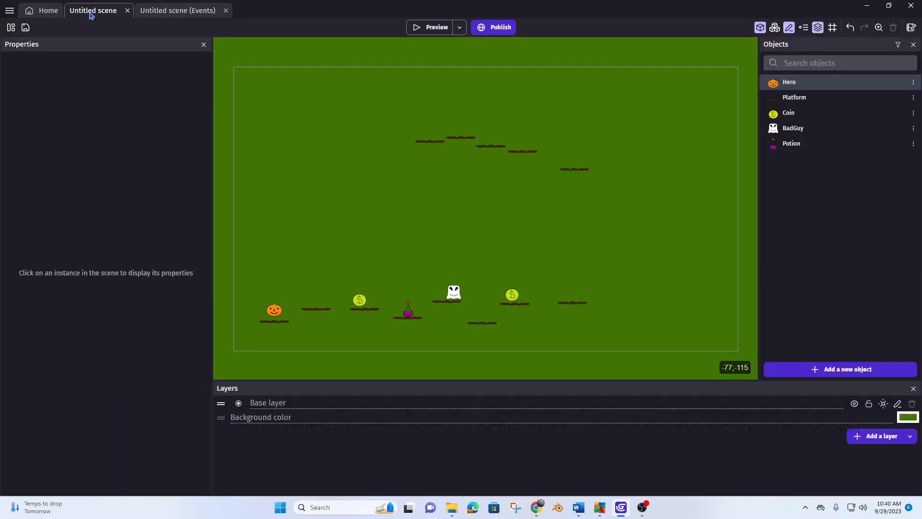
double_click(788, 84)
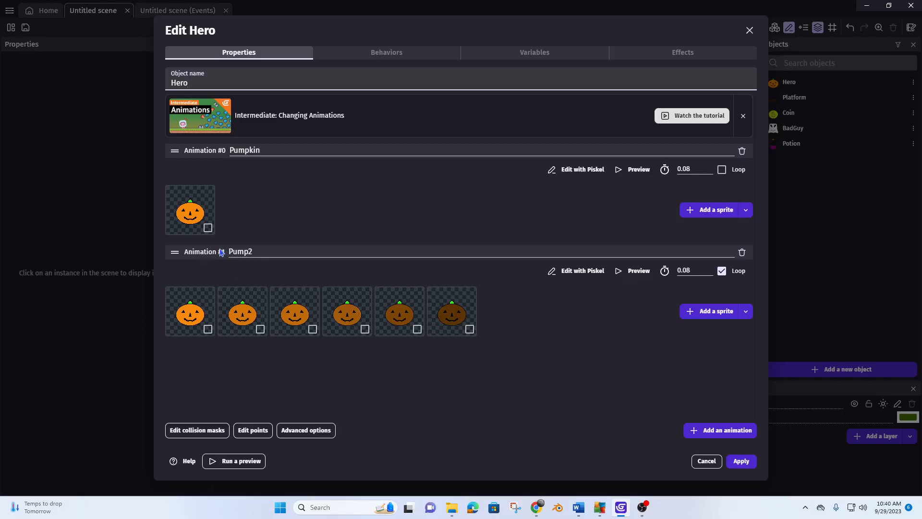
left_click(741, 461)
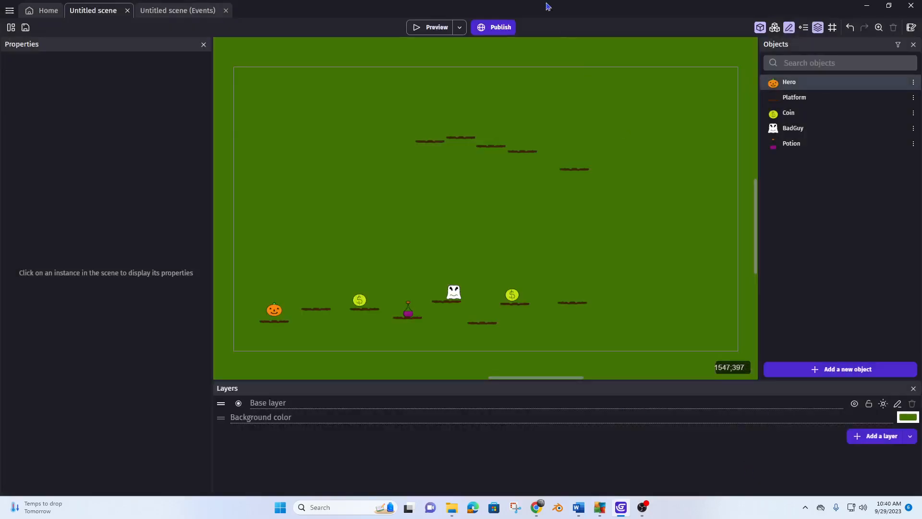
Step: Playtest the scene by collecting the potion and jumping onward to check the Hero's animation change, and close the preview
key("space")
key("Right")
key("space")
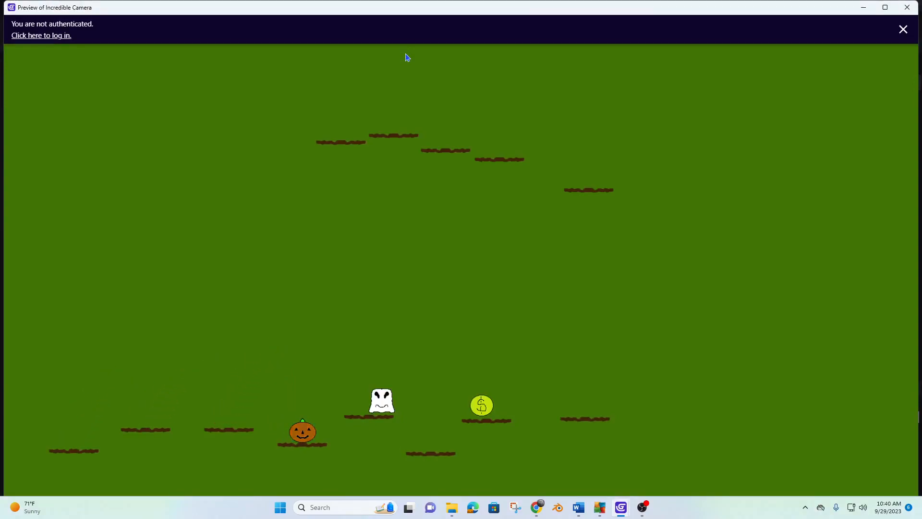
key("Left")
key("space")
key("Right")
key("space")
key("space")
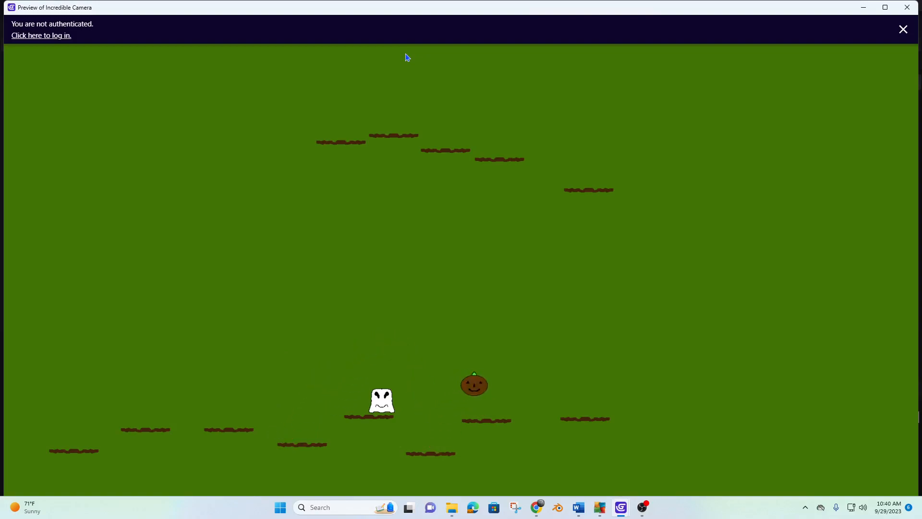
key("space")
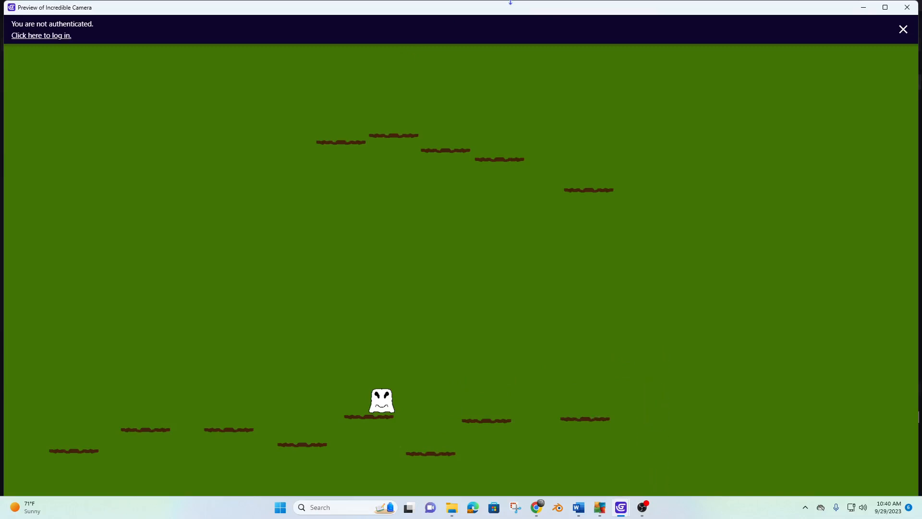
left_click(907, 8)
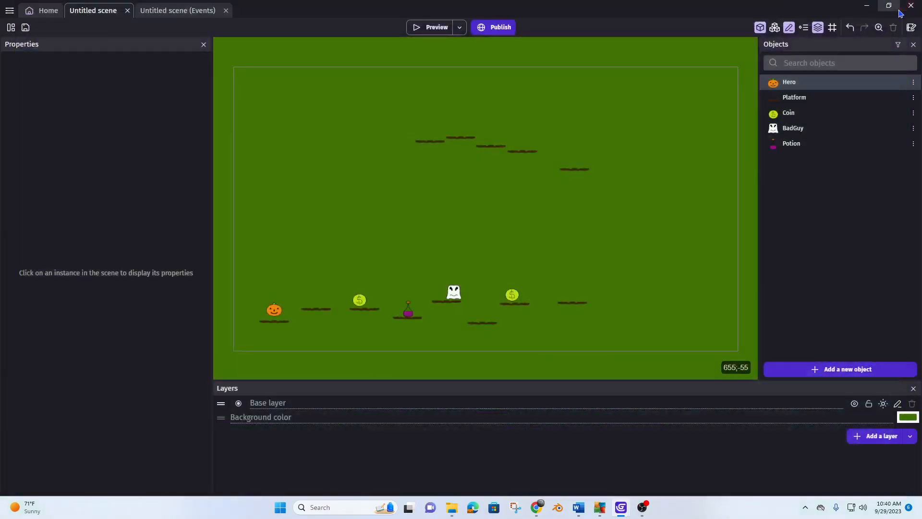
Step: Create a new Sprite object from scratch and name it Death
mouse_move(888, 6)
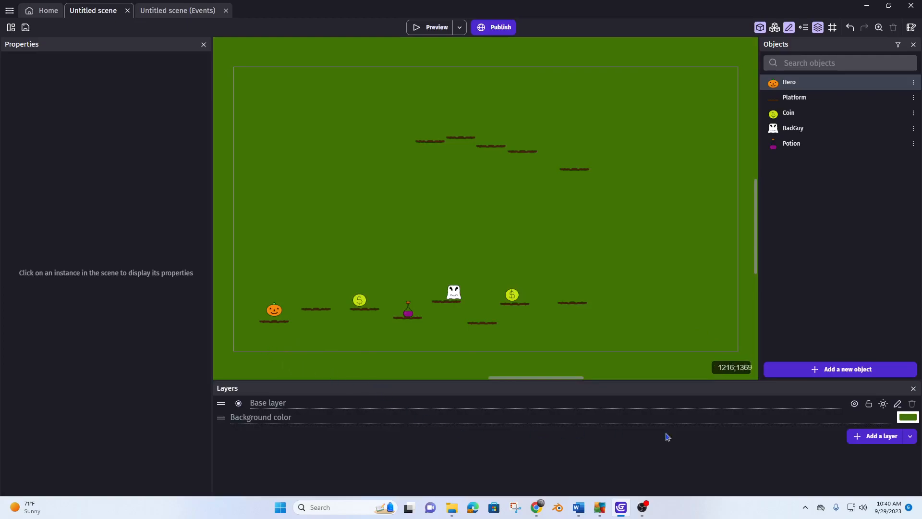
left_click(840, 375)
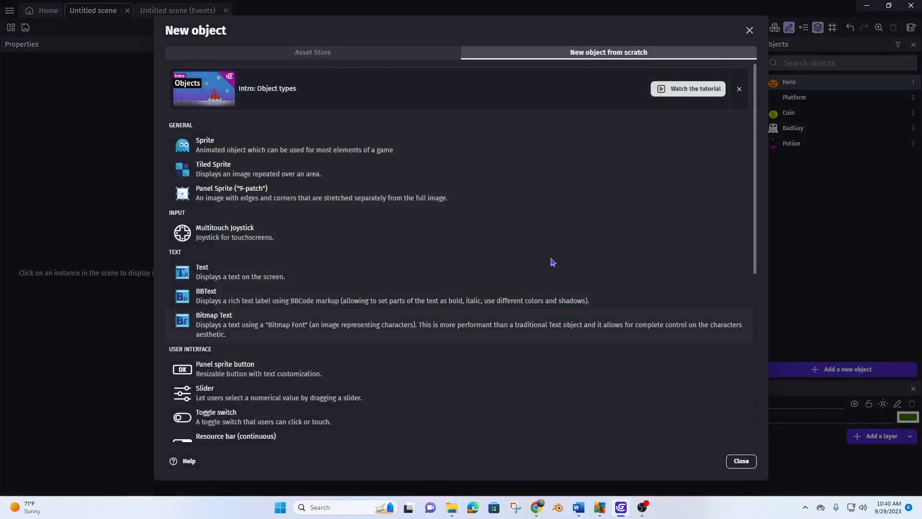
left_click(208, 145)
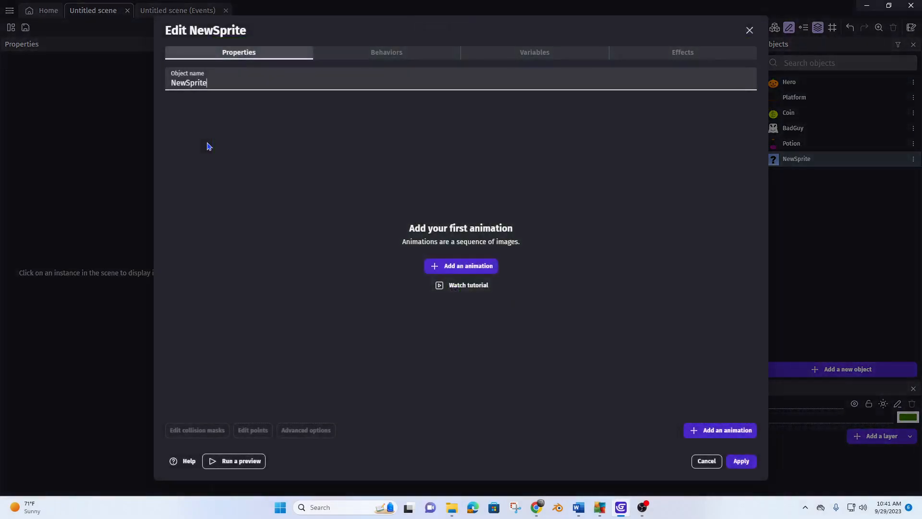
left_click_drag(218, 87, 75, 56)
type("Death")
Step: Add an animation with a blank 64x64 image to the Death object and apply the changes
left_click(481, 269)
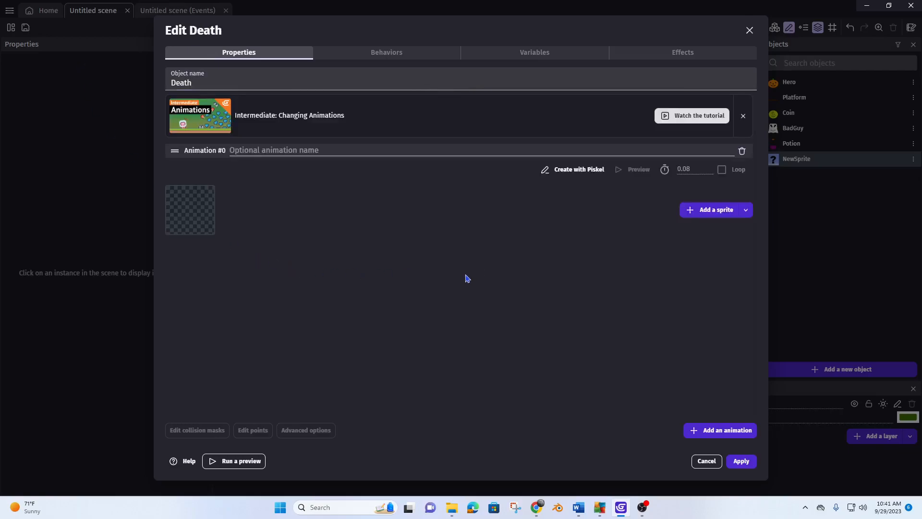
left_click(589, 170)
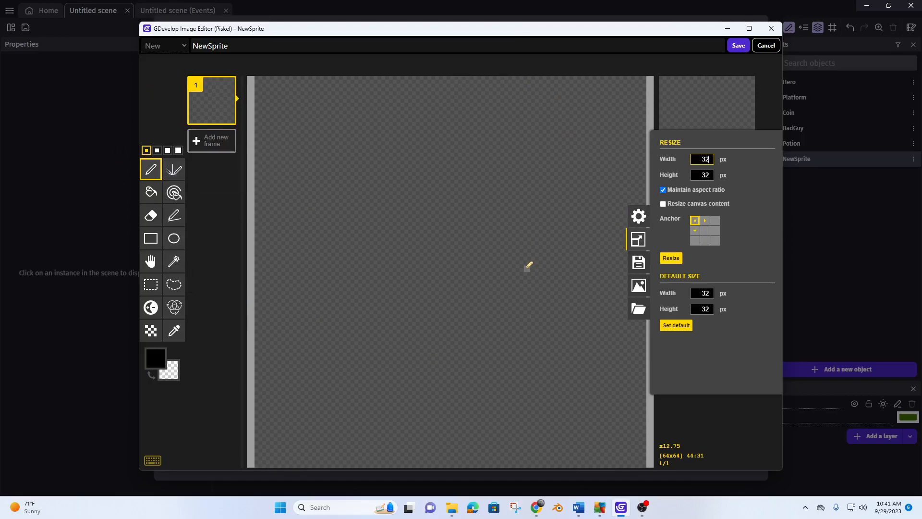
left_click(736, 47)
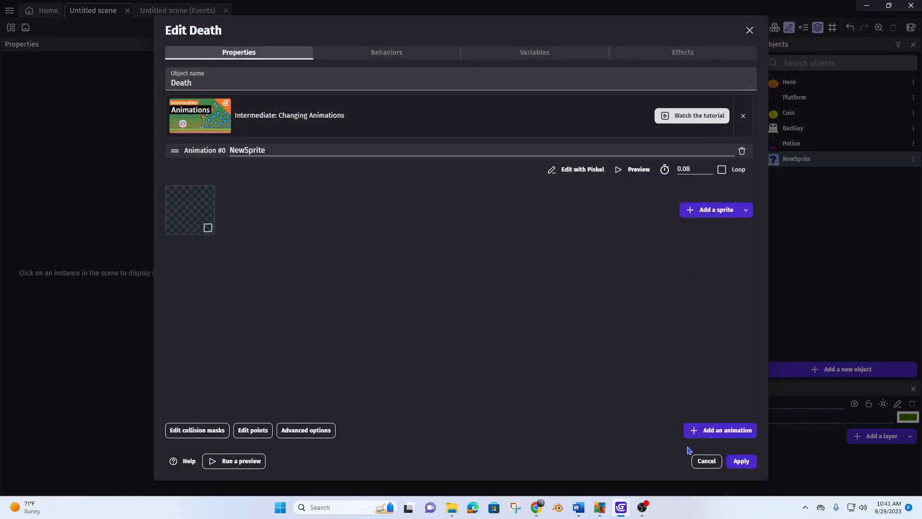
left_click(740, 461)
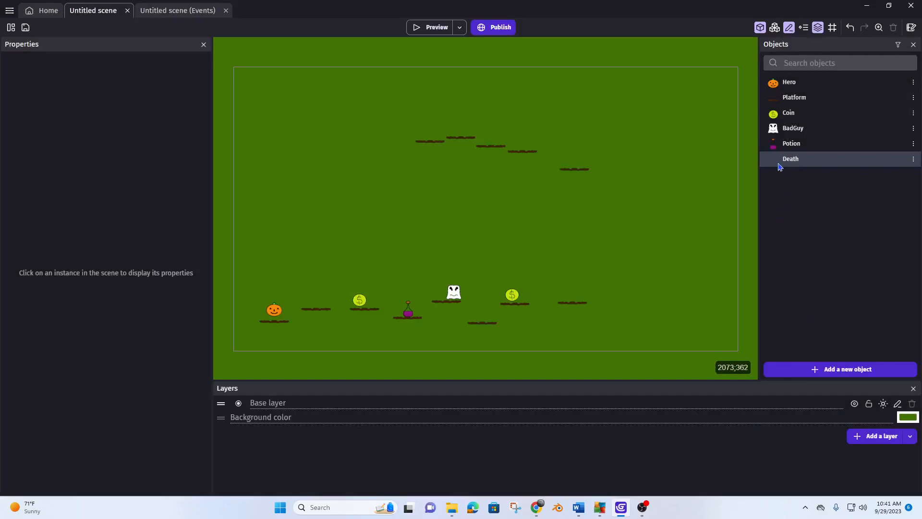
Step: Place Death below the platforms along the scene's lower edge, stretched to about 1792 wide and 64 high
left_click_drag(317, 365, 740, 367)
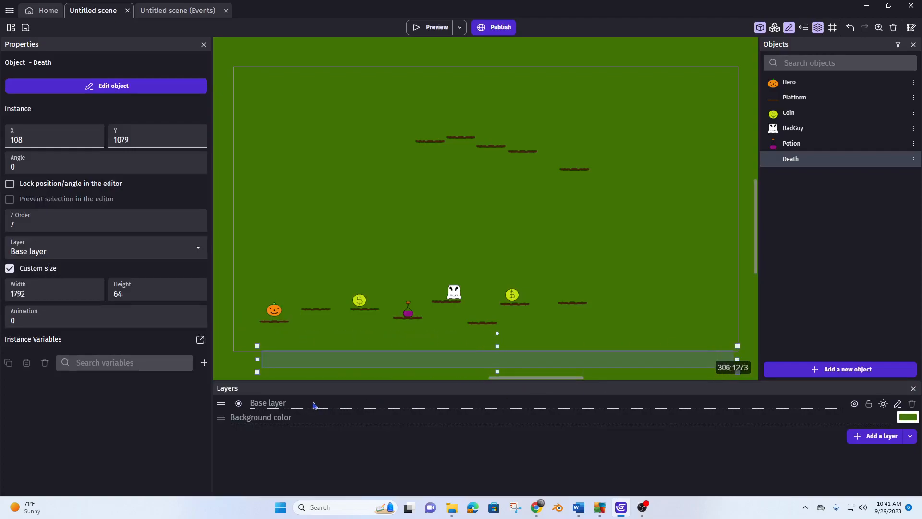
Step: Enlarge the Death object to about 1898 wide and 133 high so it spans the scene's lower edge beneath the platforms
left_click_drag(258, 360, 232, 360)
left_click_drag(485, 346, 485, 328)
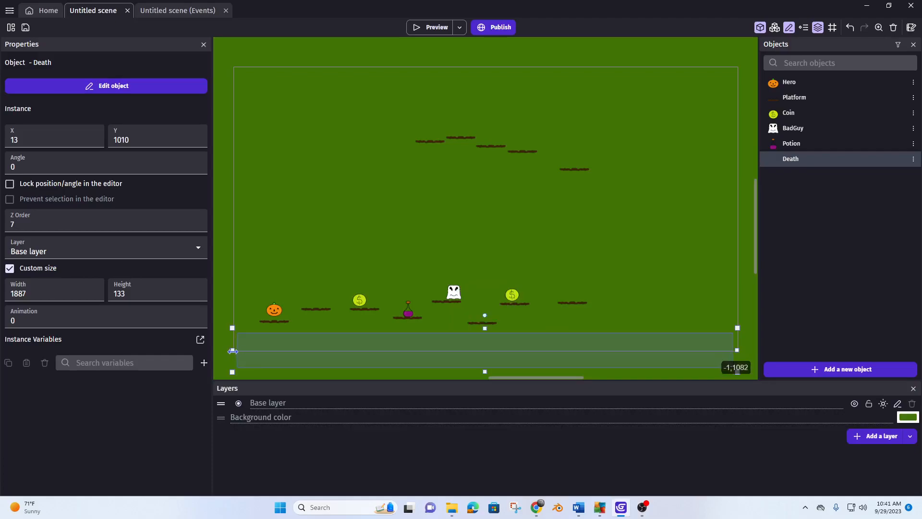
left_click_drag(225, 351, 223, 352)
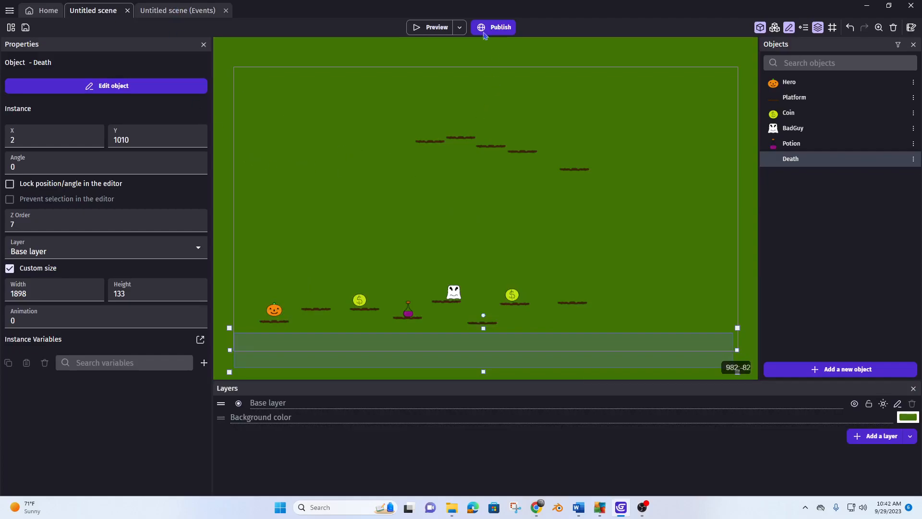
Step: Playtest the scene by moving the Hero off the starting platform to check the fall, and close the preview
left_click(425, 28)
key("Left")
key("space")
key("Right")
key("Left")
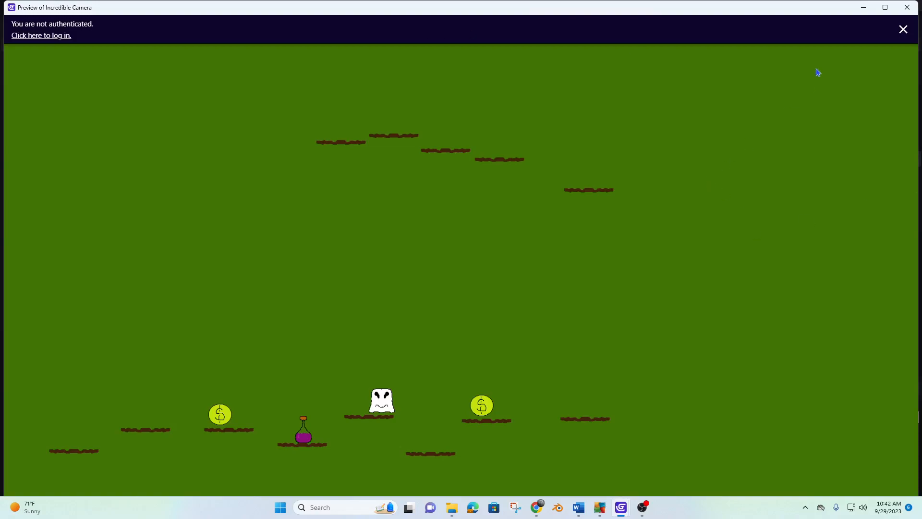
left_click(908, 7)
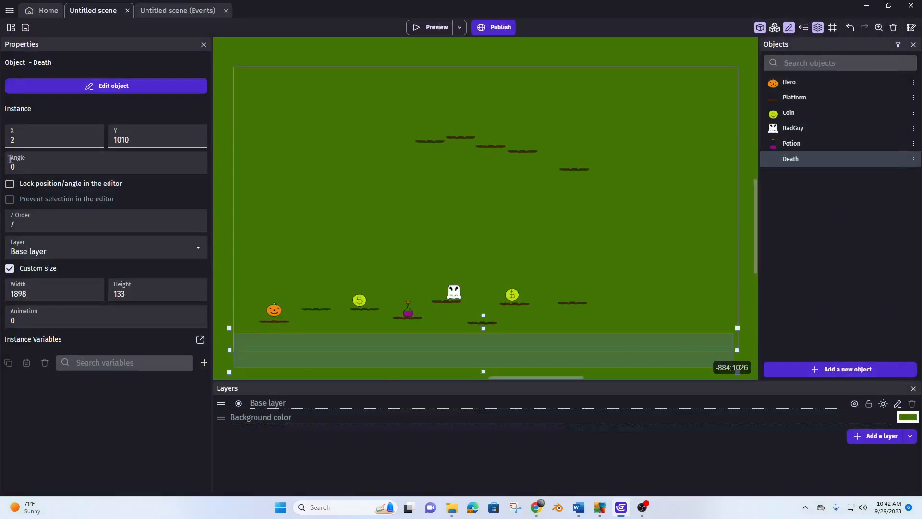
Step: Add an event to the scene's events with a copied Hero collision condition, and set its second object to Death
left_click(187, 11)
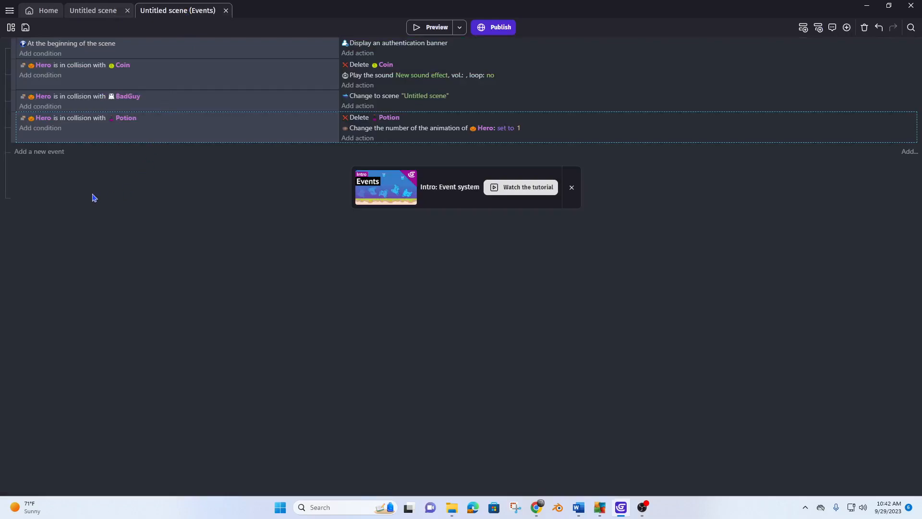
left_click(43, 152)
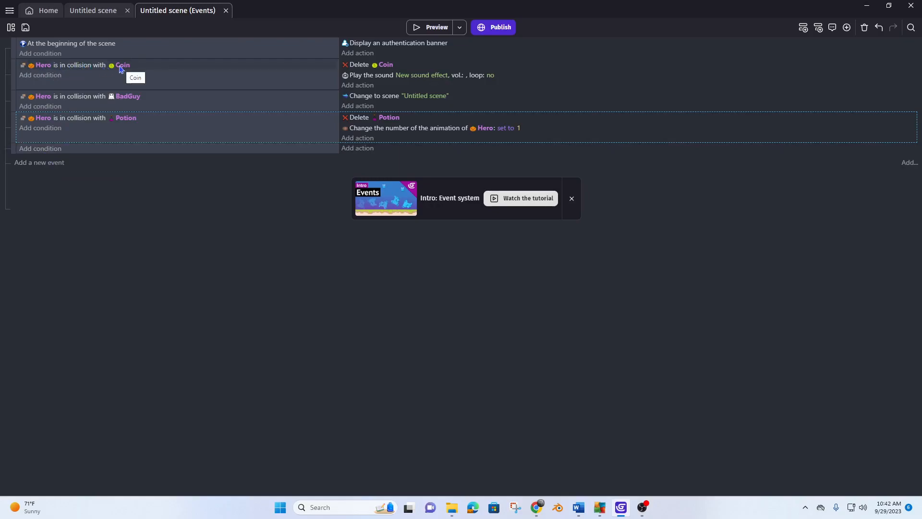
left_click(83, 71)
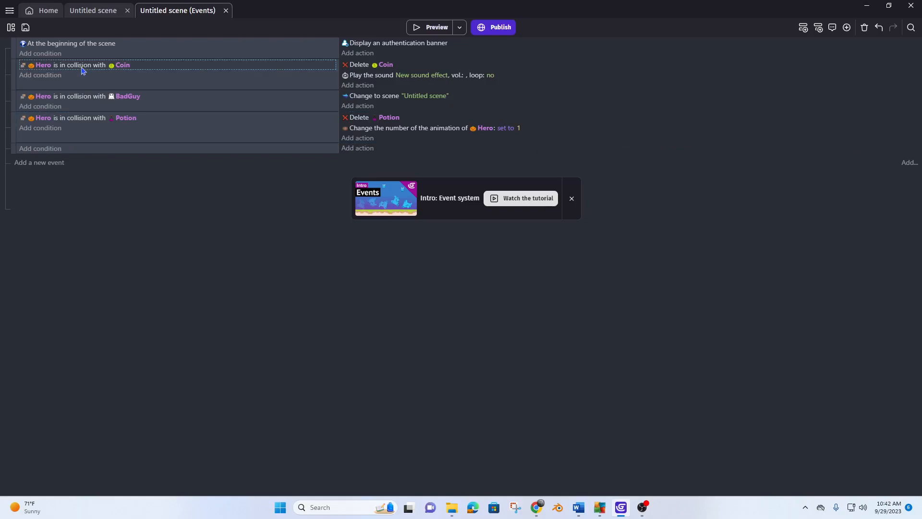
key("ctrl+v")
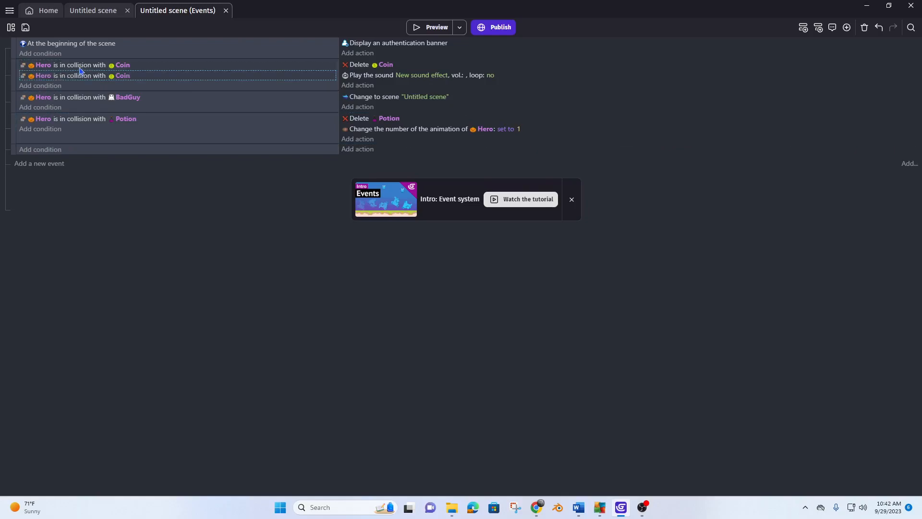
left_click_drag(74, 76, 74, 152)
left_click(124, 150)
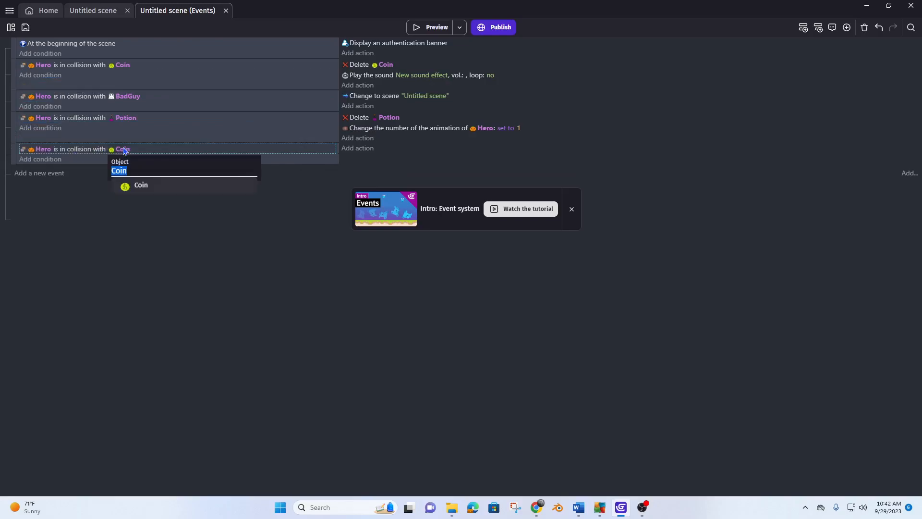
type("D")
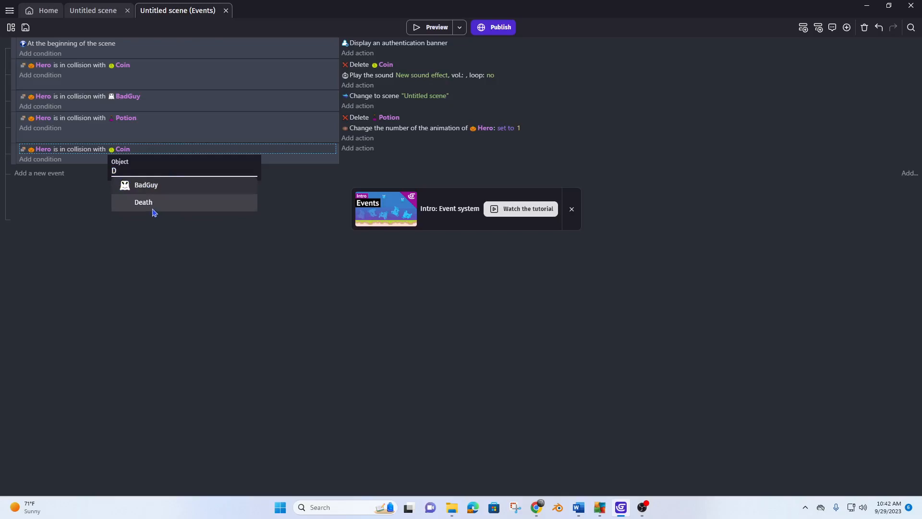
left_click(144, 202)
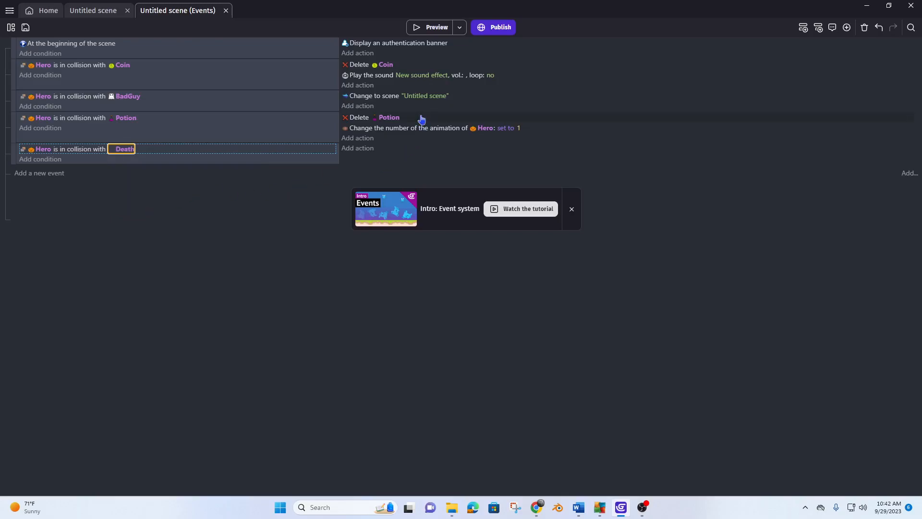
Step: Copy the BadGuy event's Change to scene "Untitled scene" action into the Death collision event
left_click(387, 98)
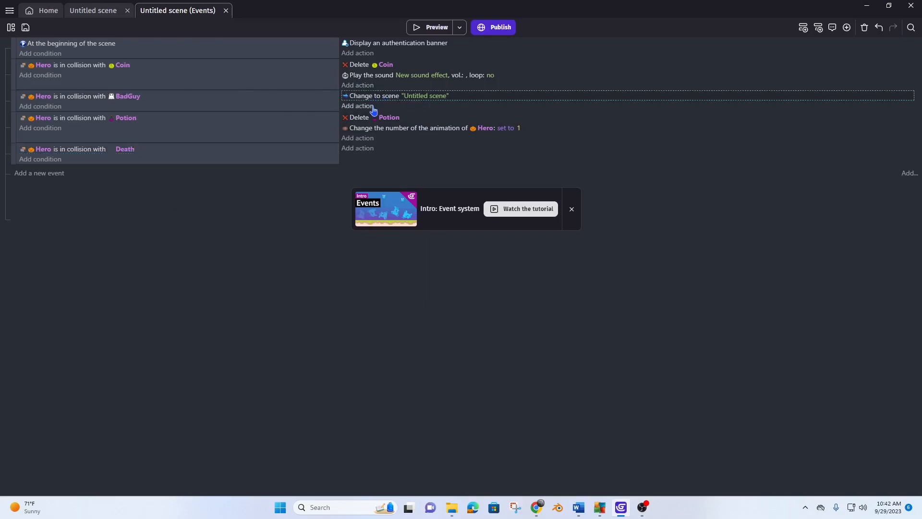
key("ctrl+v")
left_click_drag(386, 111, 387, 167)
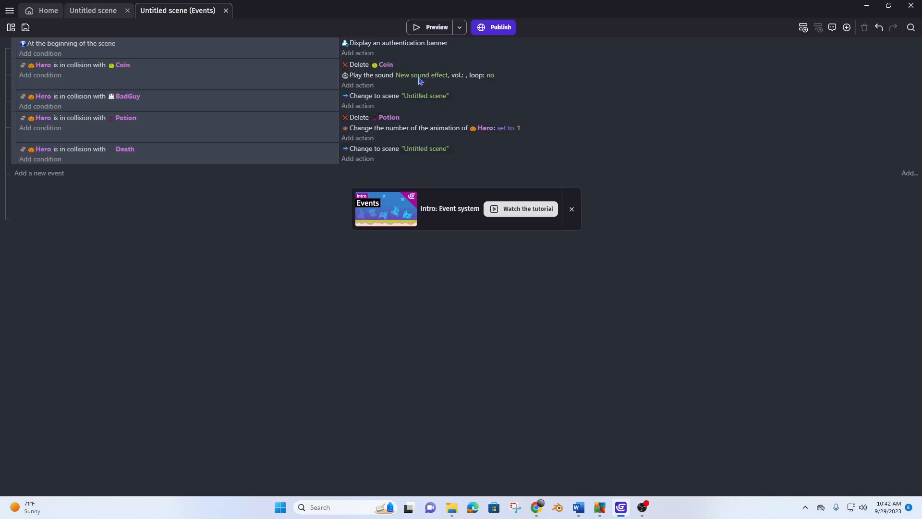
Step: Start a preview and move the Hero off the first platform to test the Death collision
left_click(412, 30)
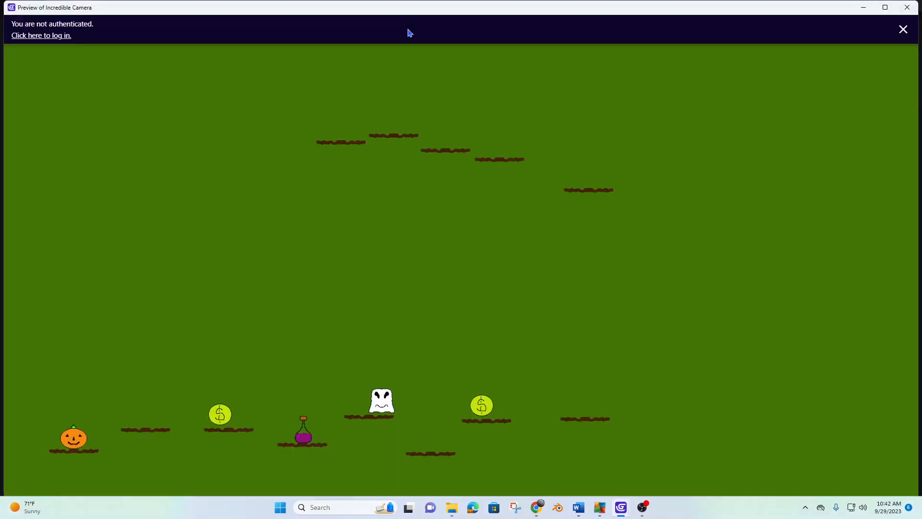
key("Left")
key("Left")
key("Left")
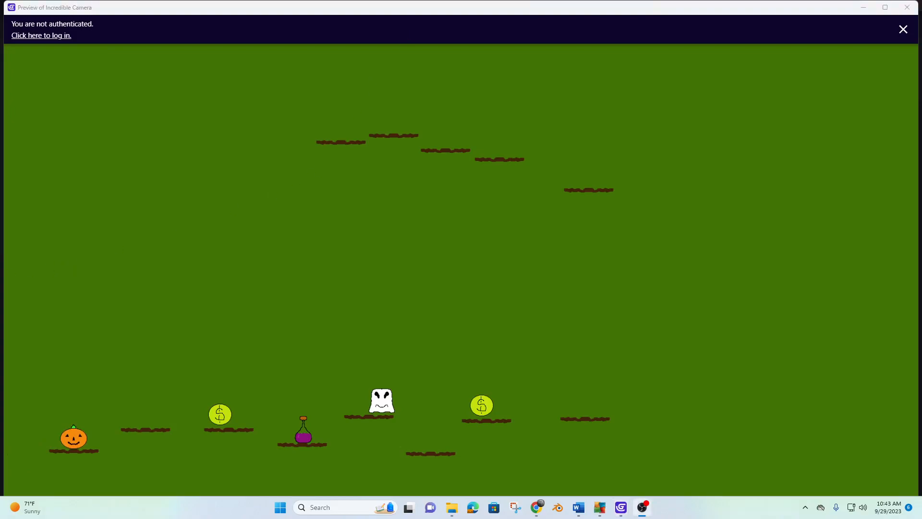
Step: Playtest jumping the Hero across the platforms through the coin, potion and BadGuy, and close the preview
left_click(205, 329)
key("Right")
key("Left")
key("Right")
key("space")
key("space")
key("Right")
key("space")
key("space")
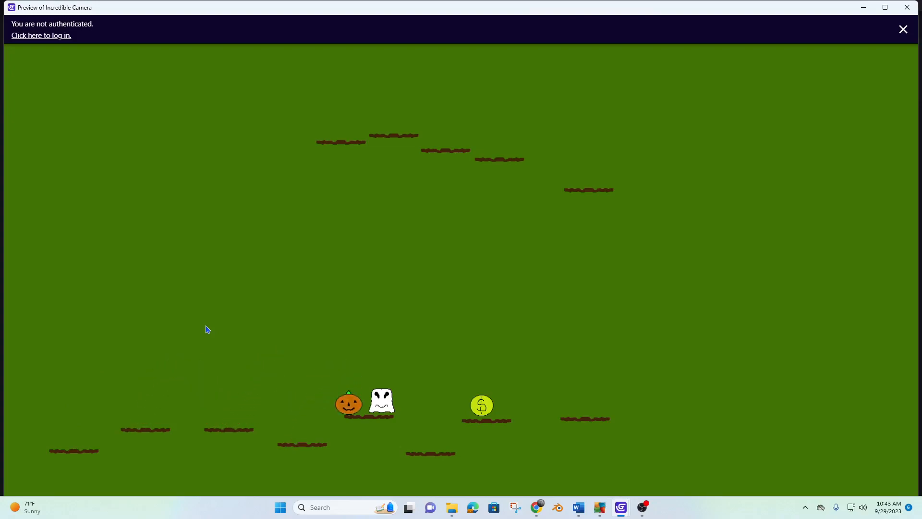
key("space")
key("Right")
key("Right")
key("space")
key("space")
key("Right")
key("space")
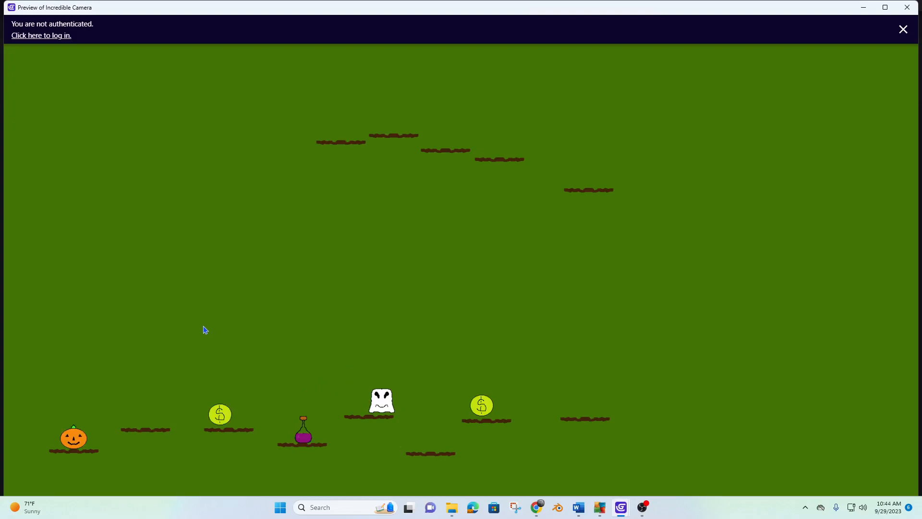
left_click(906, 8)
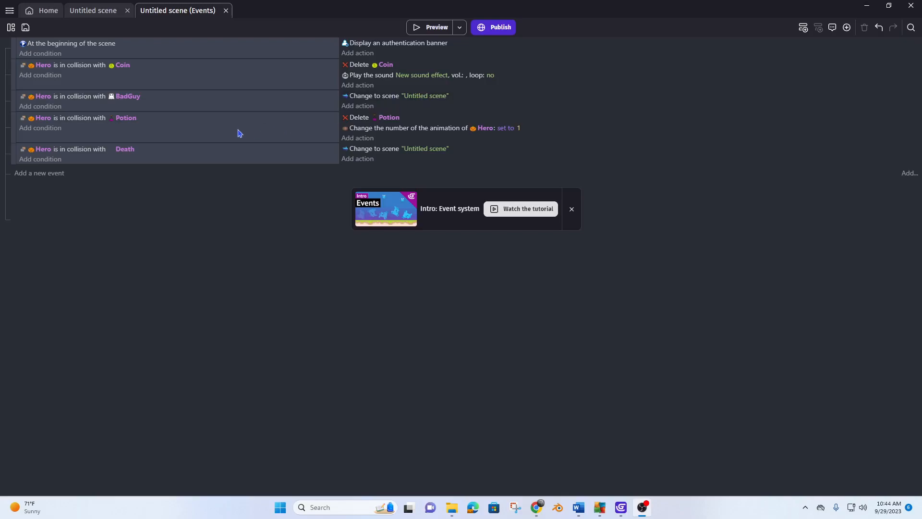
Step: Add an event below the Death event containing a copy of the Hero and BadGuy collision condition
left_click(49, 173)
right_click(83, 97)
left_click(101, 109)
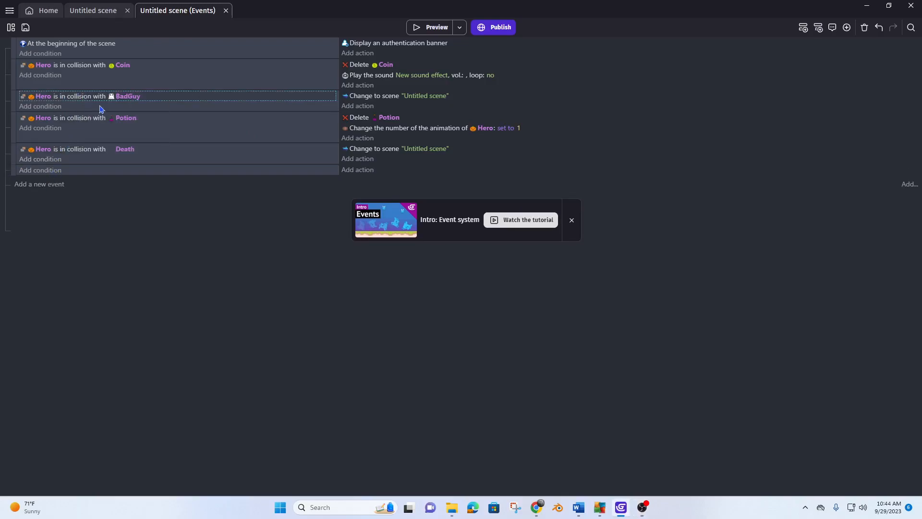
key("ctrl+v")
left_click_drag(92, 110, 94, 184)
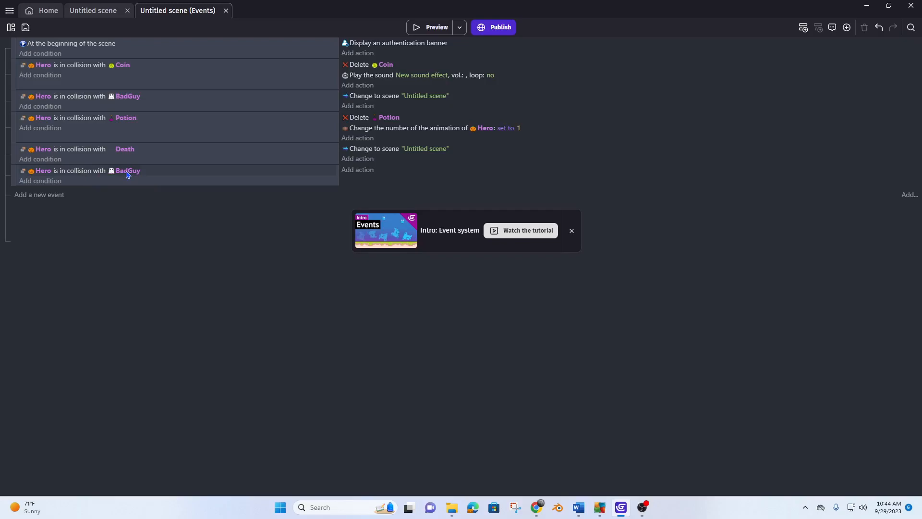
Step: Add a Delete the object action for BadGuy to the new BadGuy collision event
left_click(359, 174)
type("dele")
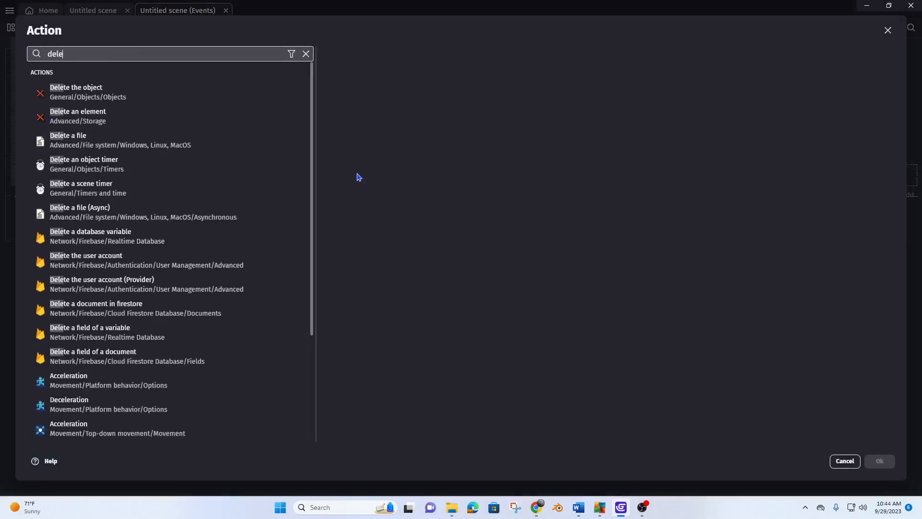
left_click(77, 91)
left_click(374, 163)
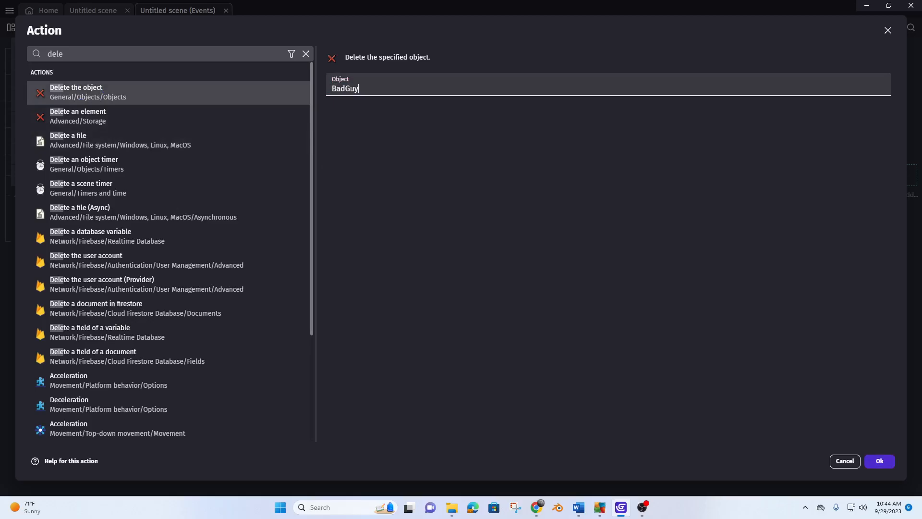
left_click(880, 461)
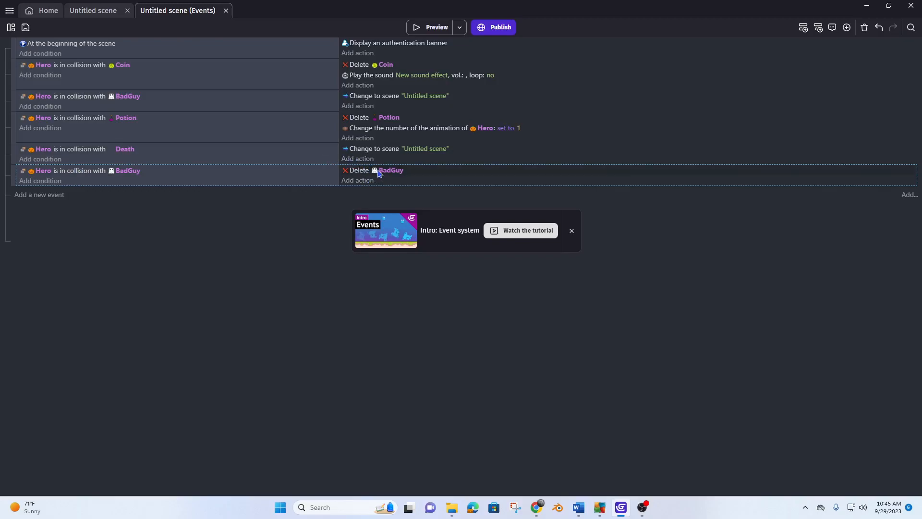
Step: Add an Is falling condition for Hero to the Delete BadGuy event and place it above the collision condition
left_click(41, 181)
type("fall")
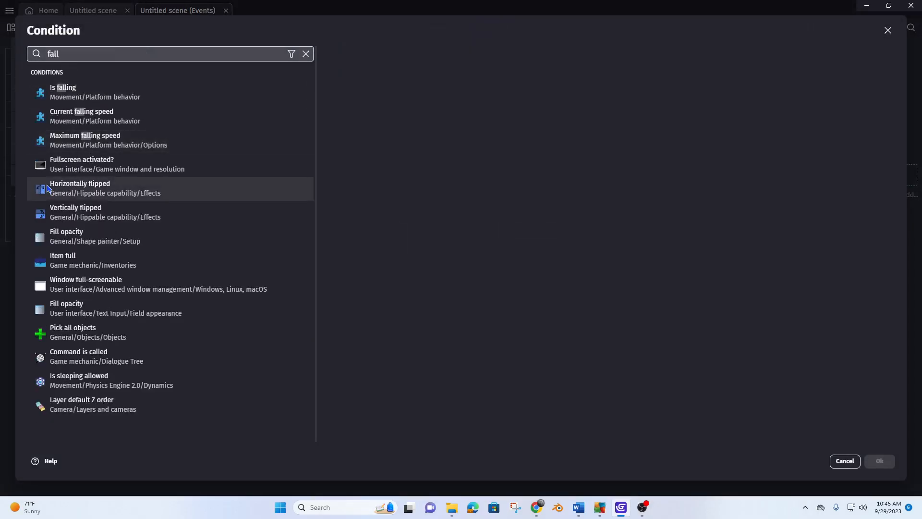
left_click(60, 87)
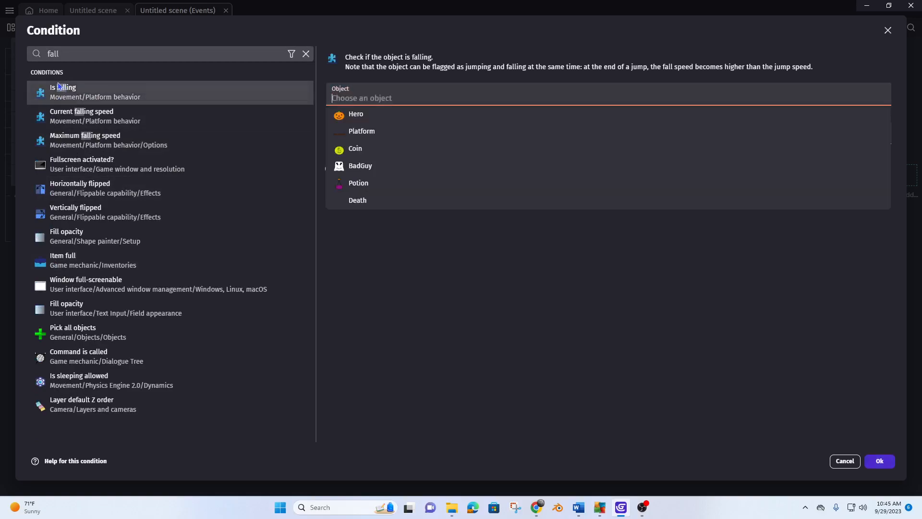
left_click(362, 117)
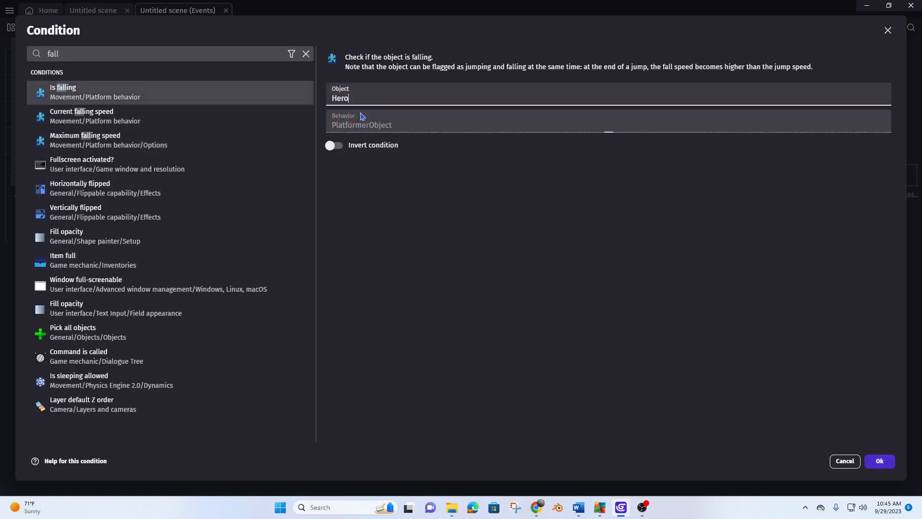
left_click(880, 461)
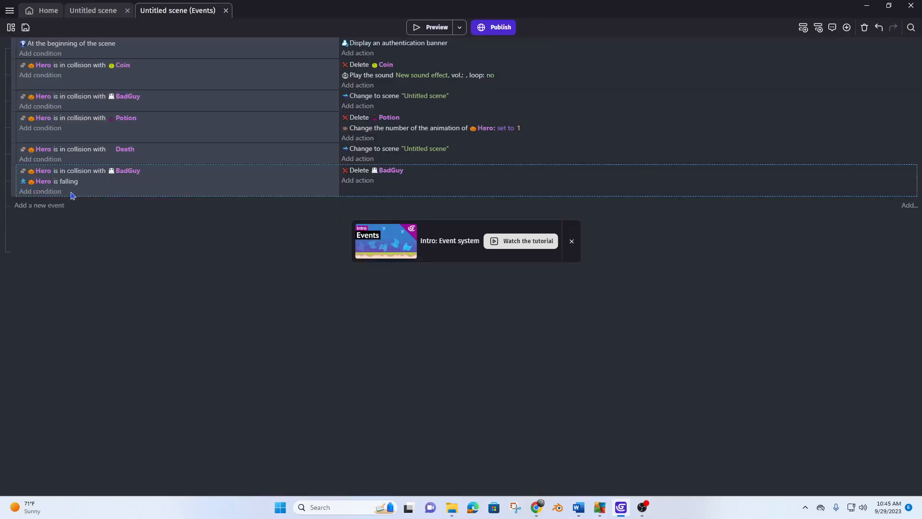
left_click_drag(60, 182, 54, 176)
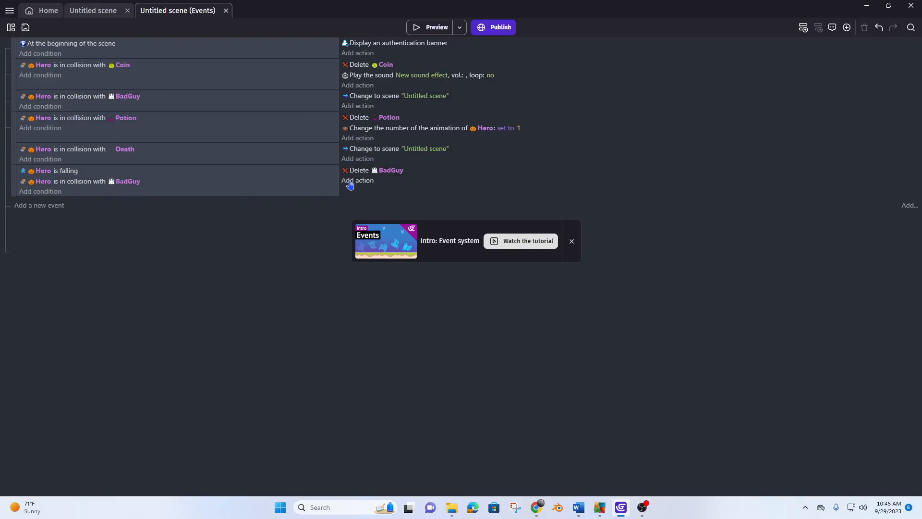
Step: Playtest jumping the Hero across the platforms and onto BadGuy to check the falling event, and close the preview
left_click(419, 30)
key("Right")
key("space")
key("Right")
key("space")
key("Right")
key("space")
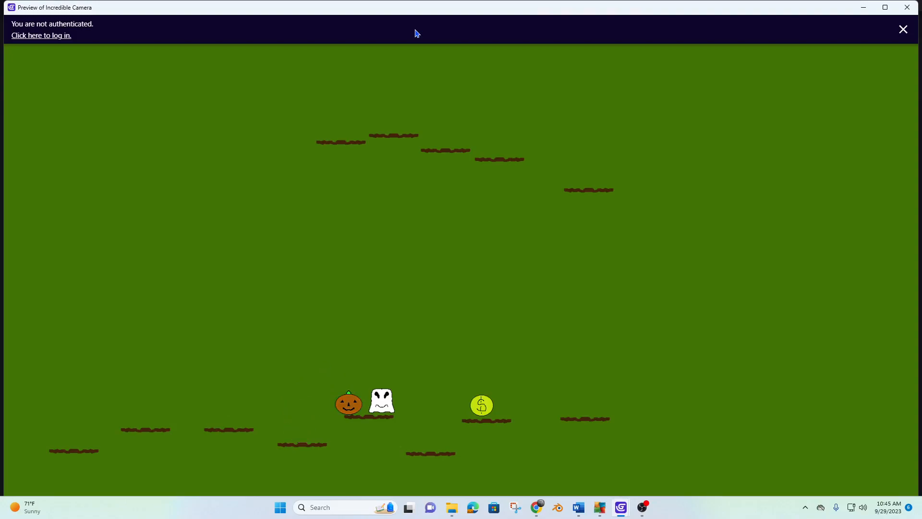
key("Right")
key("space")
key("Right")
key("space")
key("space")
key("space")
key("Right")
key("Right")
key("Left")
key("Right")
key("space")
key("Right")
key("space")
key("space")
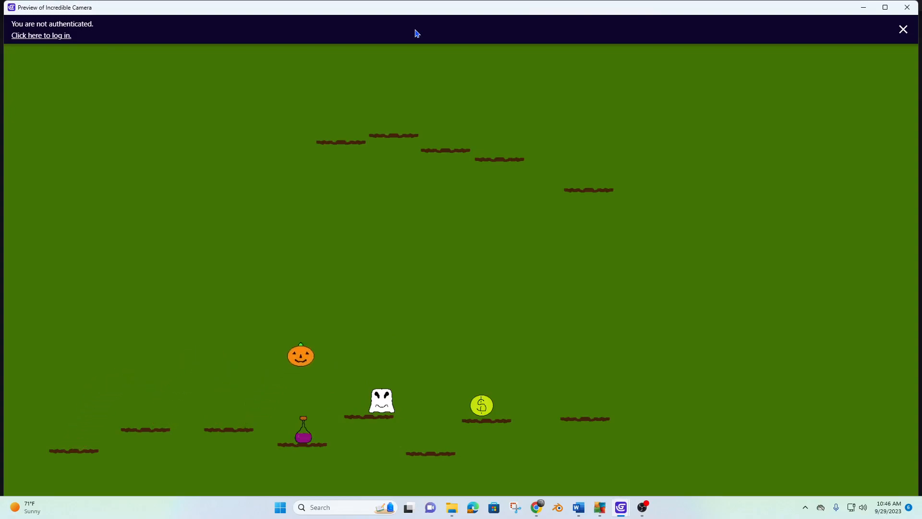
key("Left")
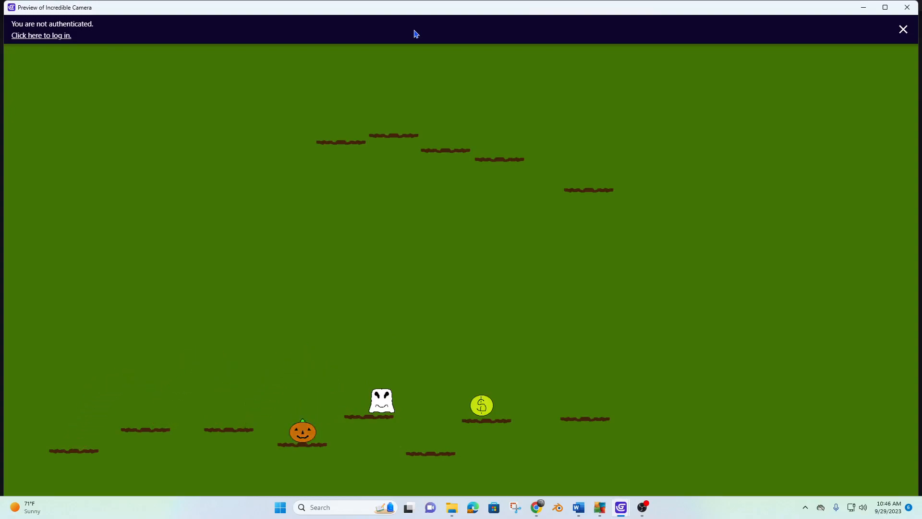
left_click(907, 7)
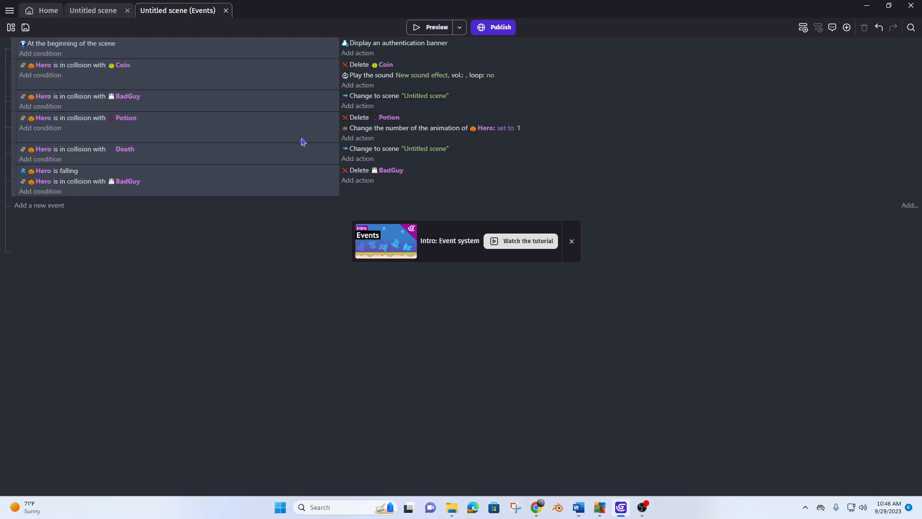
Step: Preview the scene briefly, and move the Hero is falling event above the event that changes scene on BadGuy collision
left_click(411, 27)
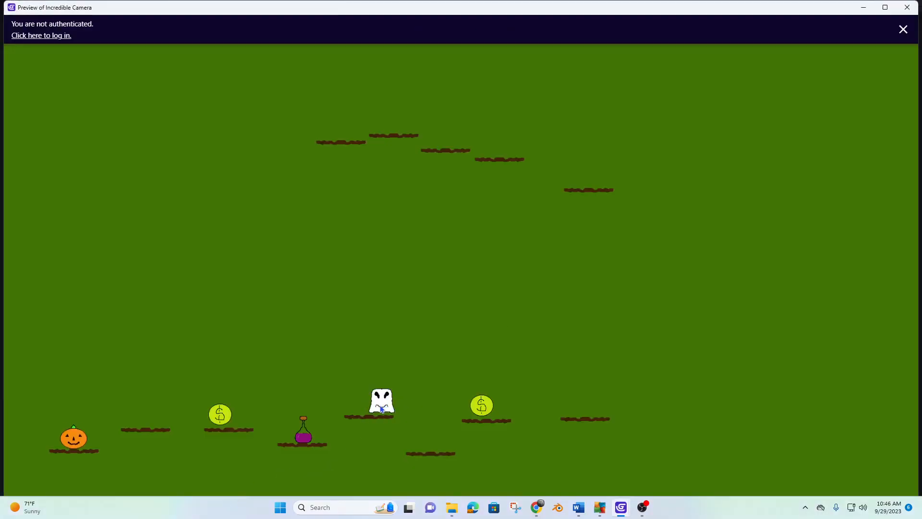
left_click(906, 7)
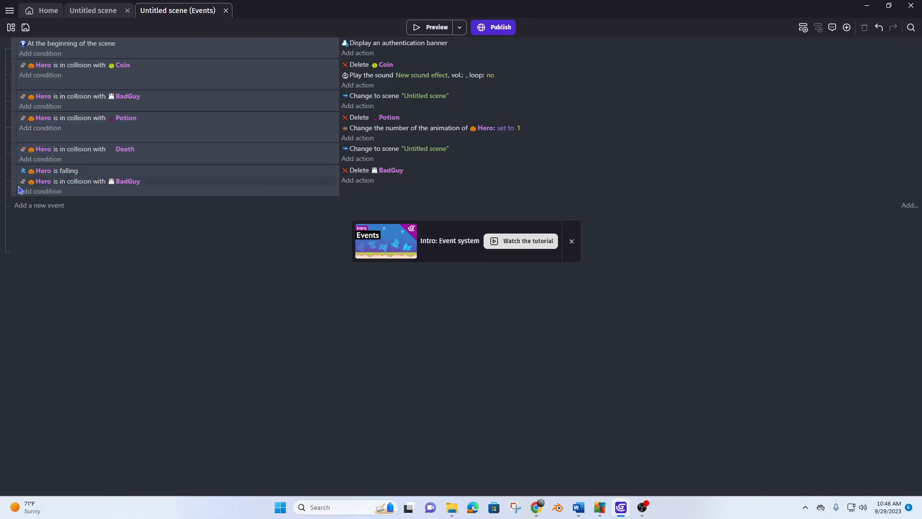
left_click_drag(16, 188, 16, 147)
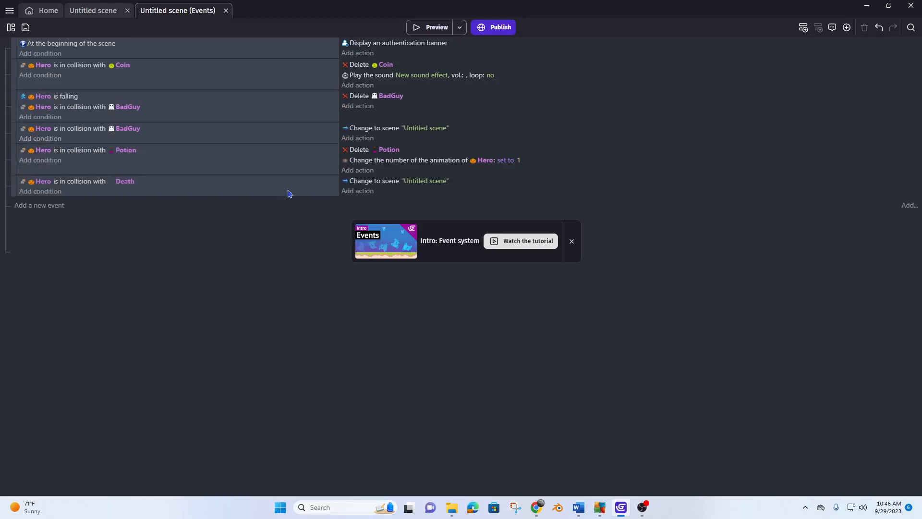
Step: Playtest moving the Hero over the Coin and Potion and jumping onto BadGuy to check the reordered events, and close the preview
left_click(421, 28)
key("Right")
key("space")
key("space")
key("Right")
key("space")
key("space")
key("Right")
key("space")
key("Right")
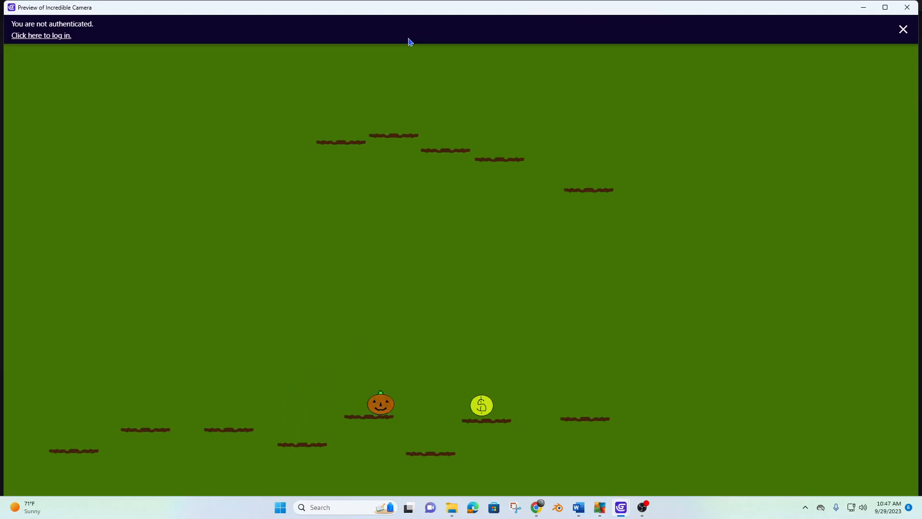
key("Left")
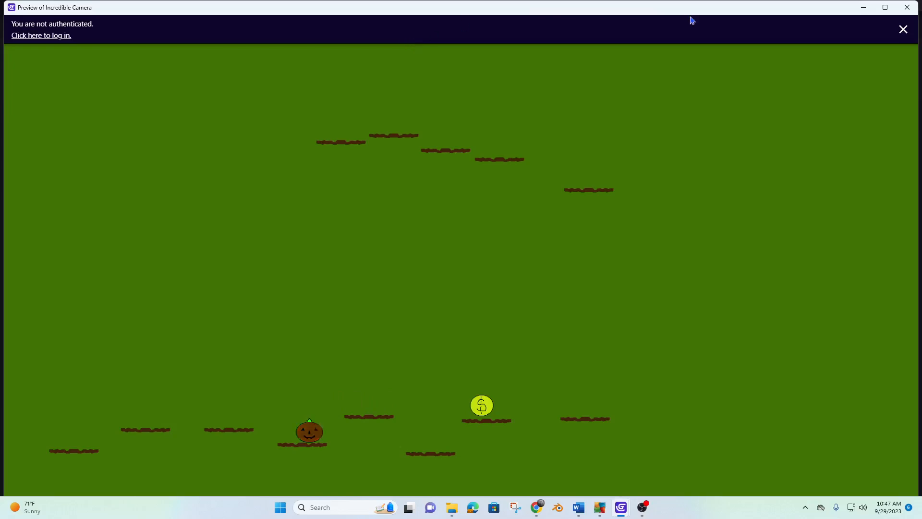
left_click(907, 7)
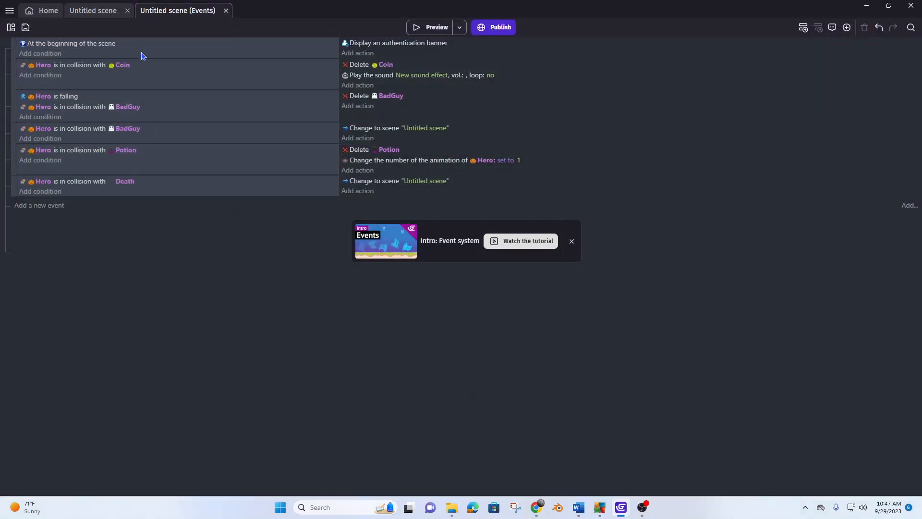
Step: Run a second preview, landing the Hero on BadGuy from above to recheck the falling deletion, and close it
left_click(413, 27)
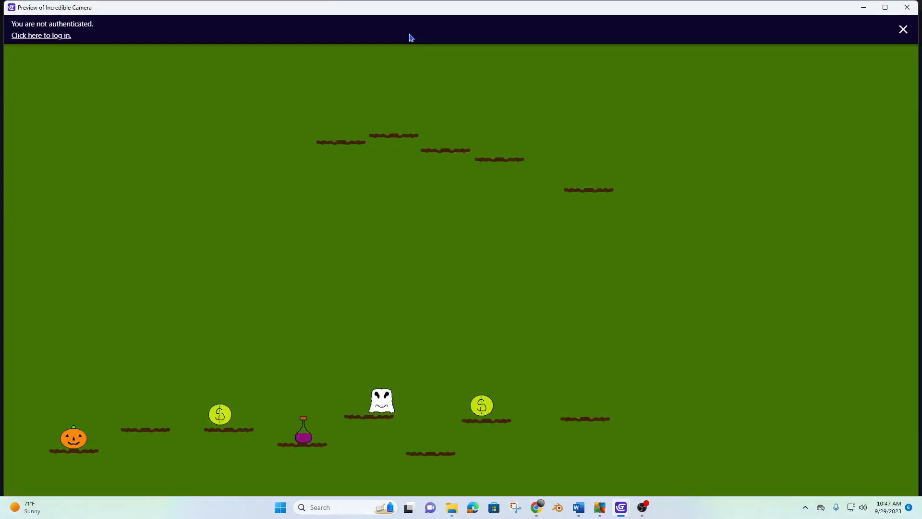
key("Right")
key("space")
key("space")
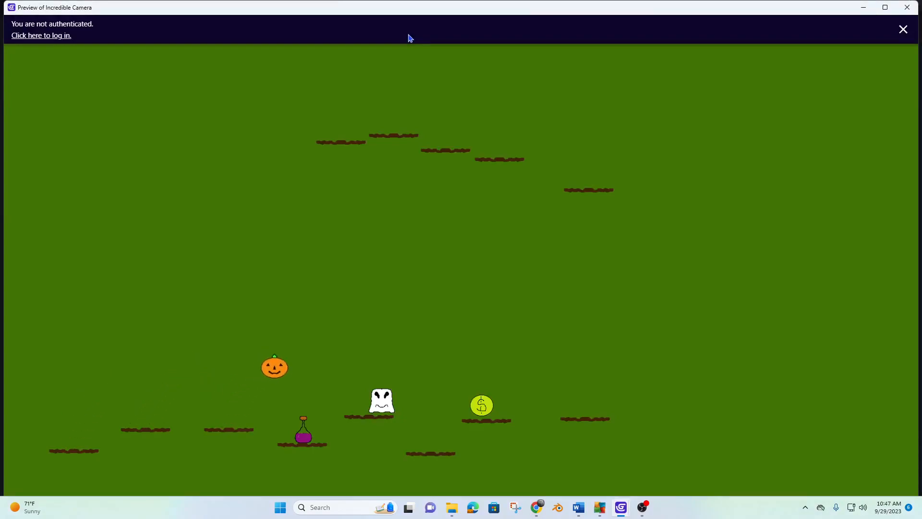
key("Right")
key("space")
key("Left")
key("Right")
key("space")
key("Right")
key("space")
key("space")
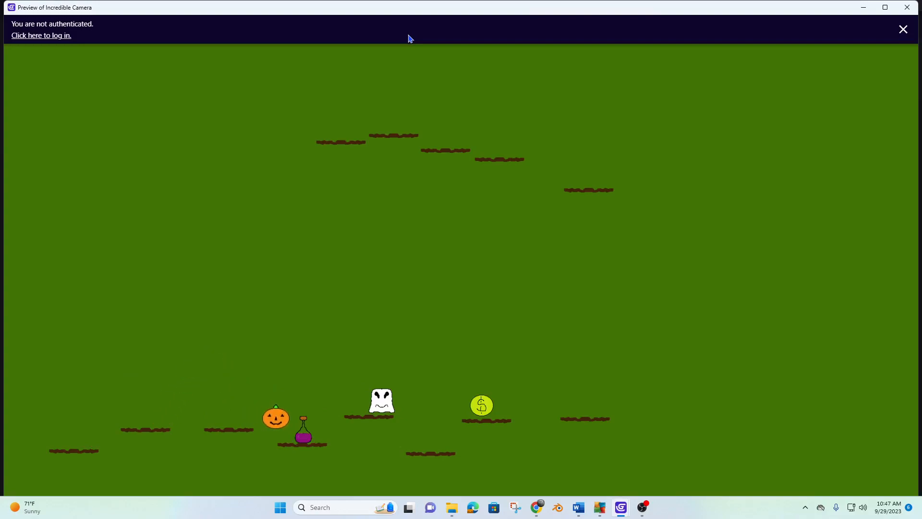
key("Right")
key("space")
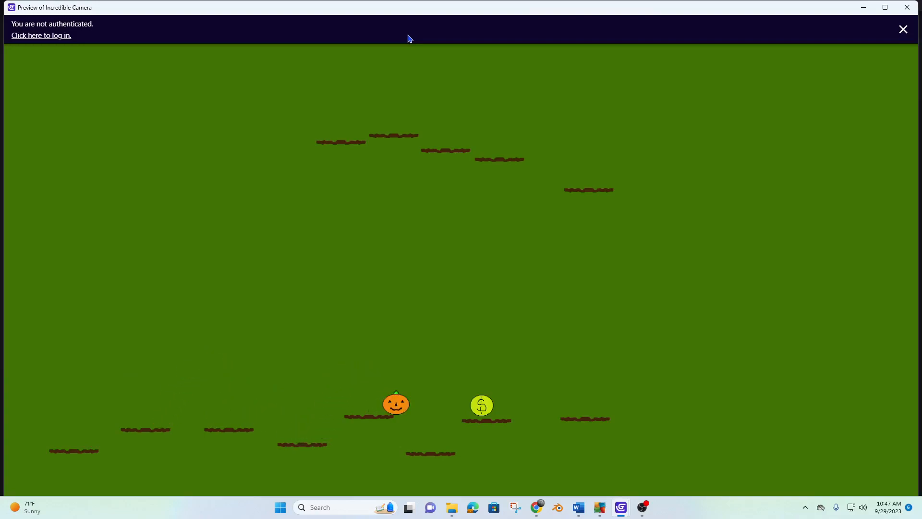
key("Left")
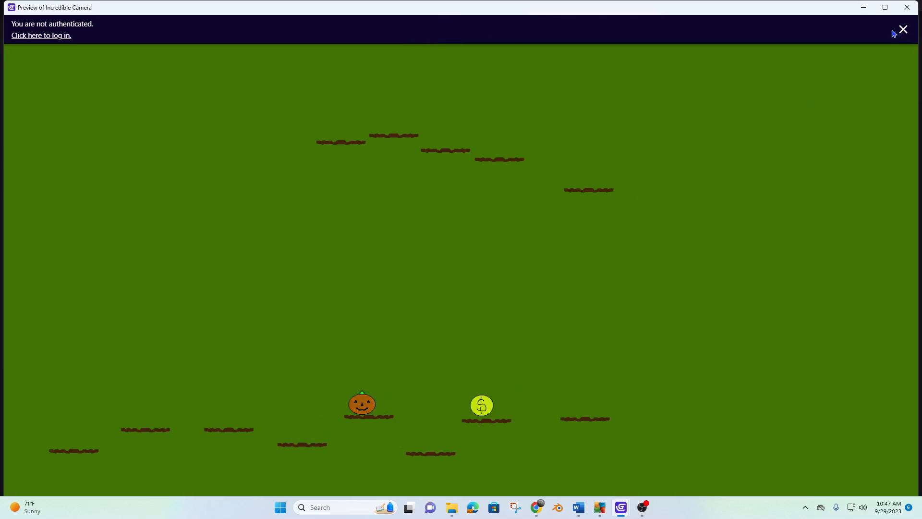
left_click(908, 7)
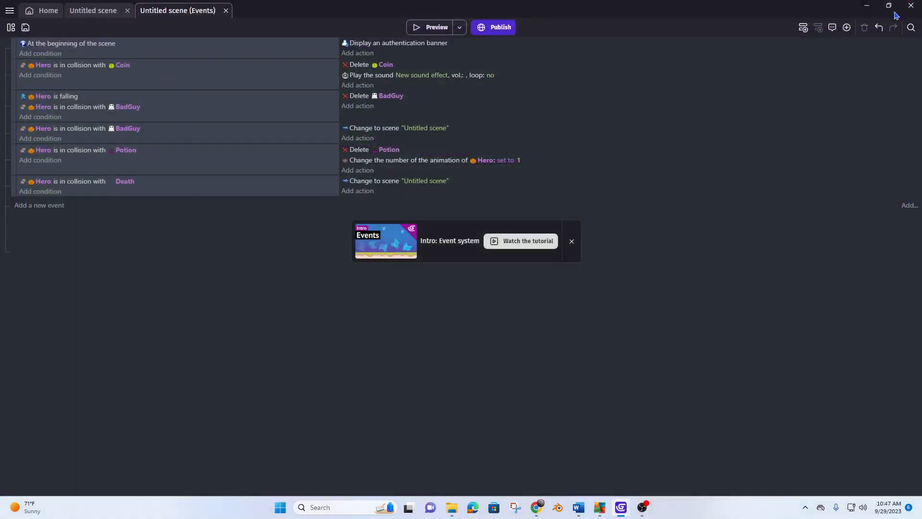
Step: Add a new event without conditions whose action centers the camera on the Hero object
left_click(56, 207)
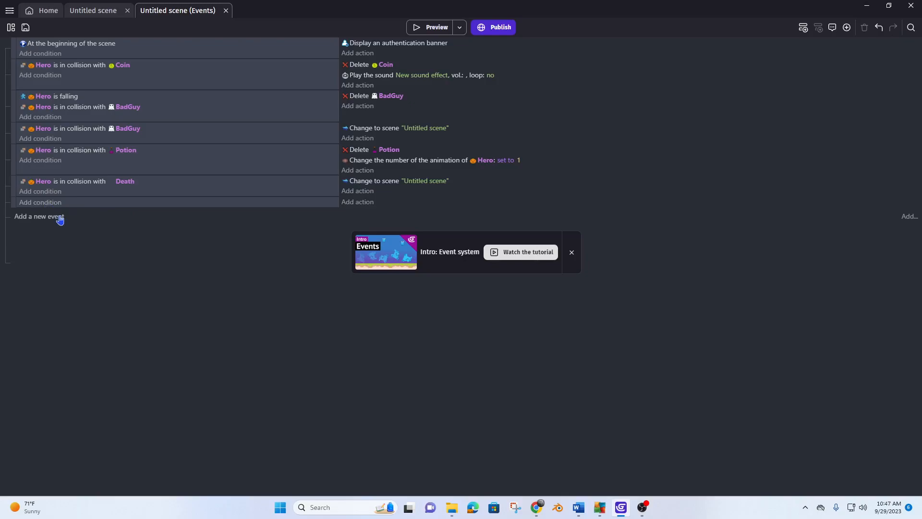
left_click(358, 204)
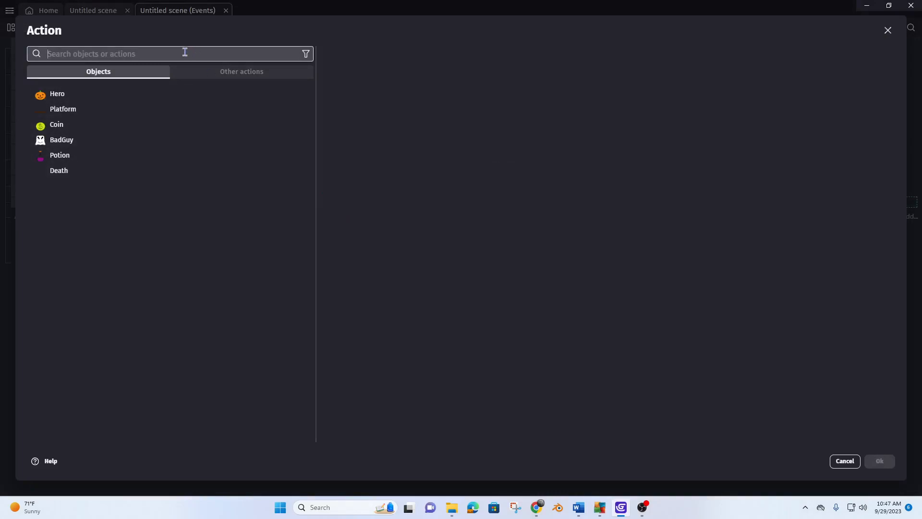
type("camera")
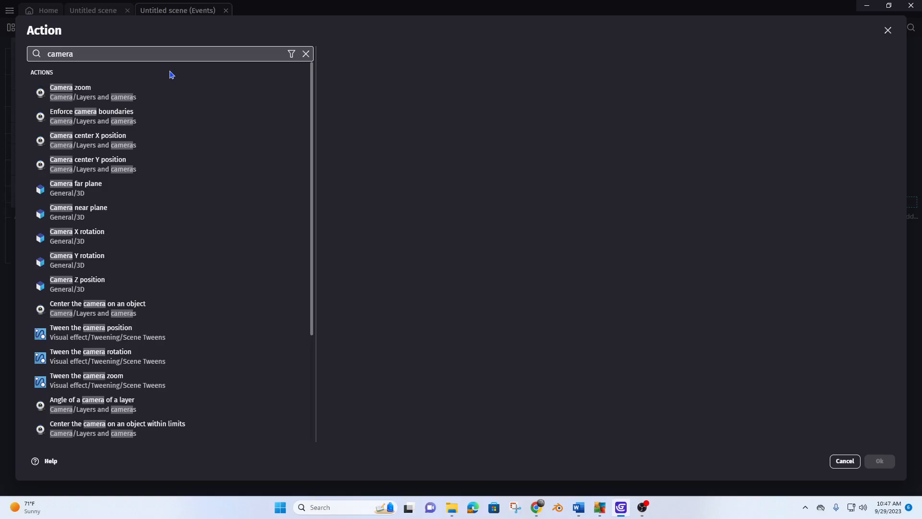
left_click(84, 312)
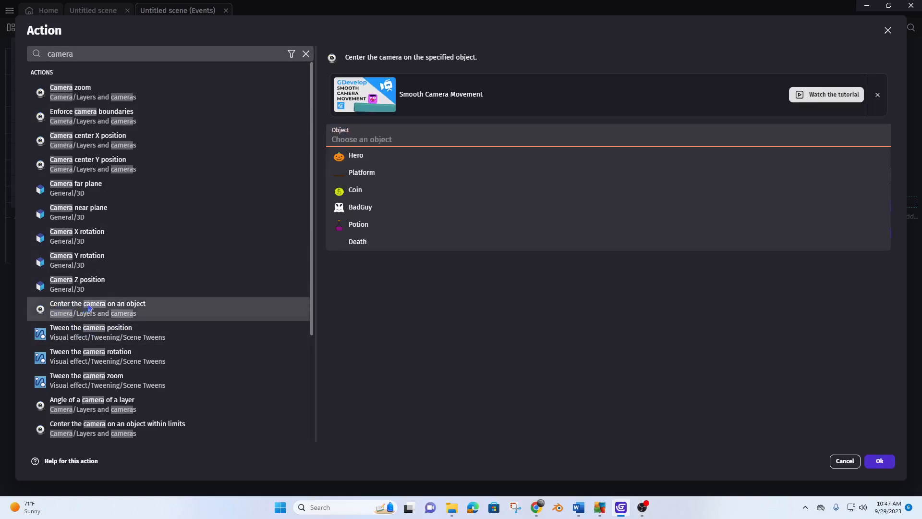
left_click(355, 155)
left_click(883, 461)
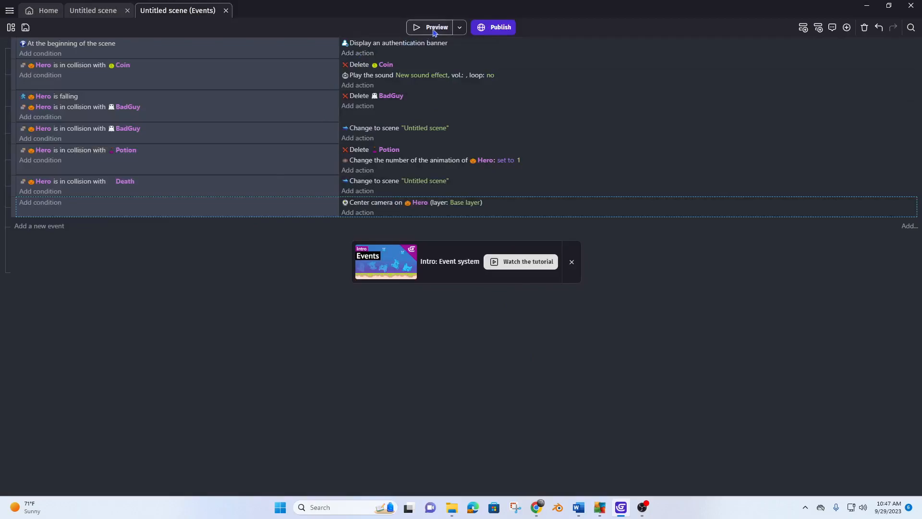
Step: Close the scene layout and playtest the Hero across the platforms and off their edges to check the camera following and Death restart
mouse_move(120, 12)
left_mouse_down()
mouse_move(109, 12)
mouse_move(117, 18)
left_mouse_up()
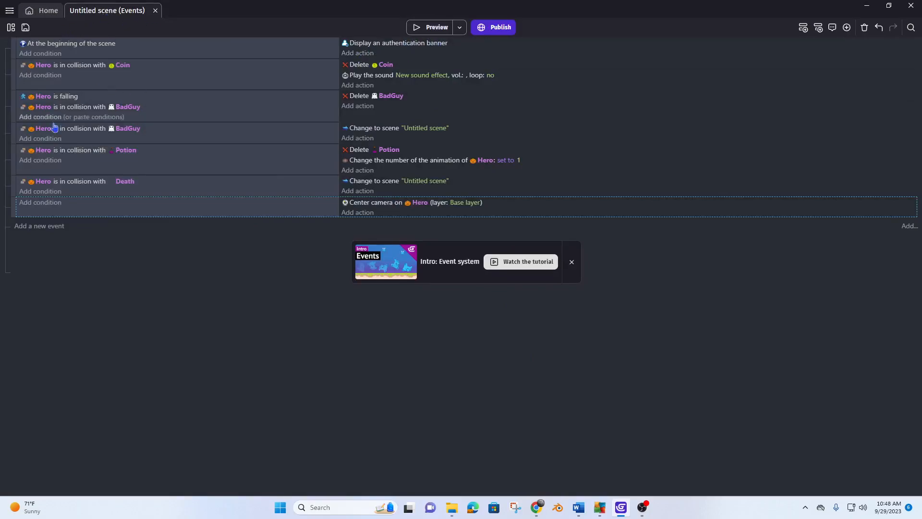
left_click(436, 27)
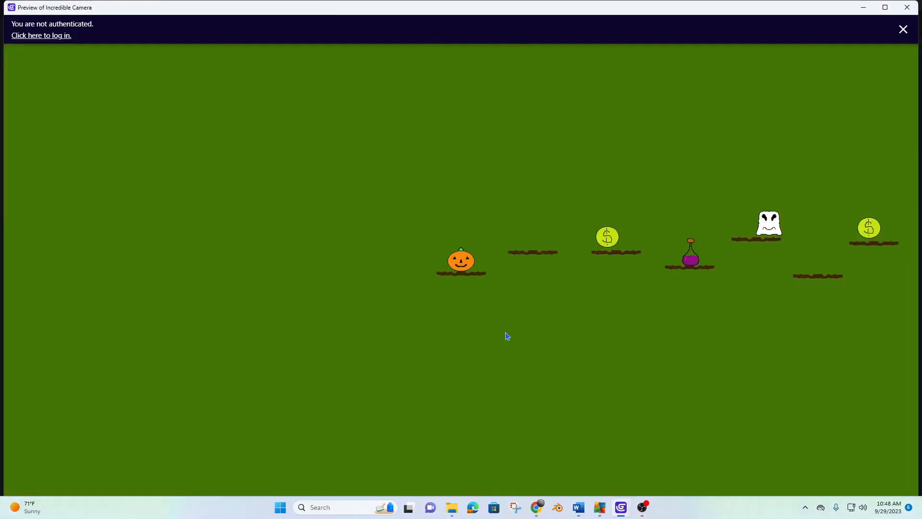
key("Right")
key("Left")
key("Right")
key("space")
key("Right")
key("space")
key("Right")
key("space")
key("Right")
key("space")
key("space")
key("Right")
key("Right")
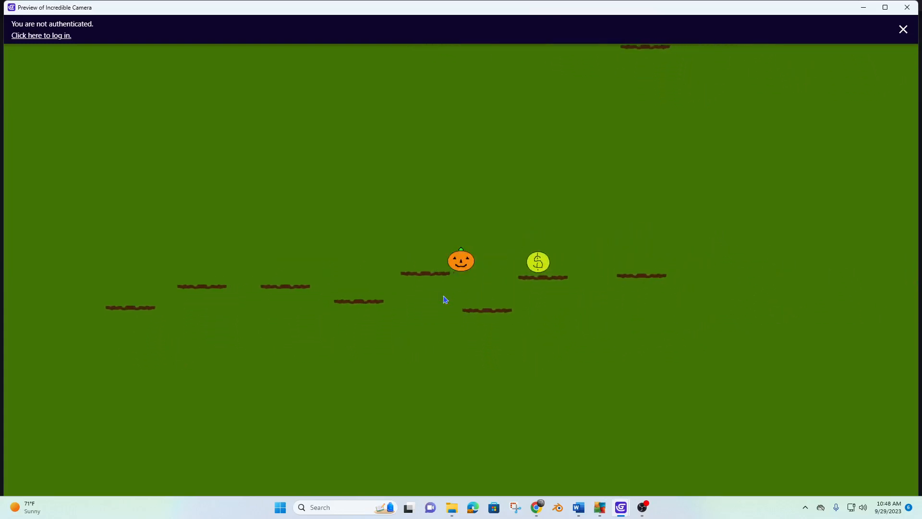
key("space")
key("Right")
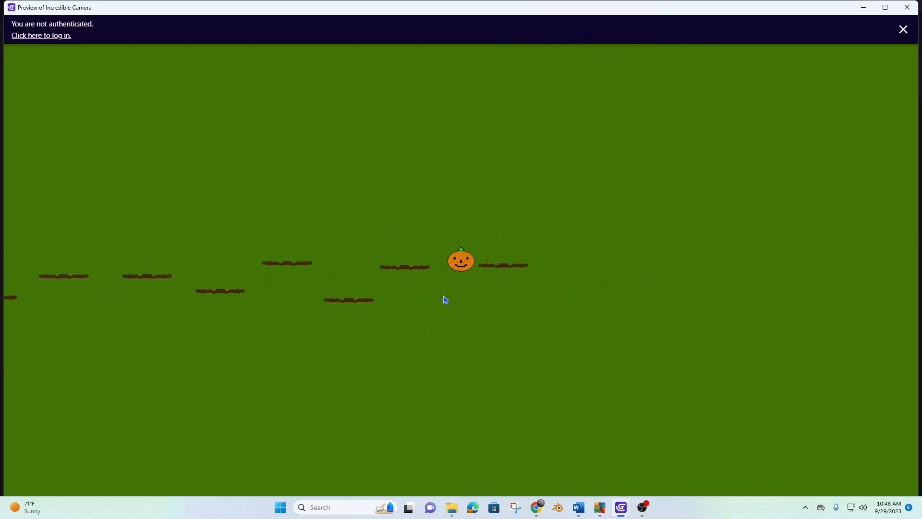
key("Right")
key("space")
key("space")
key("Right")
key("space")
key("Left")
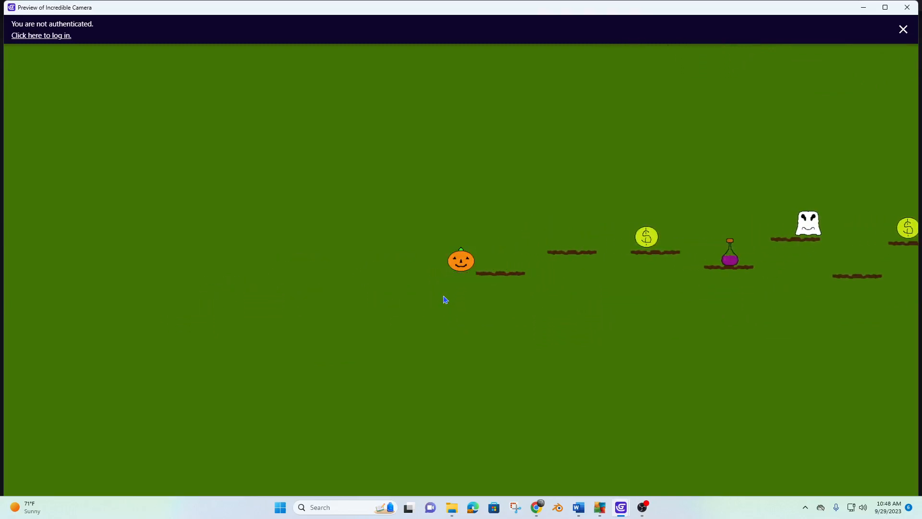